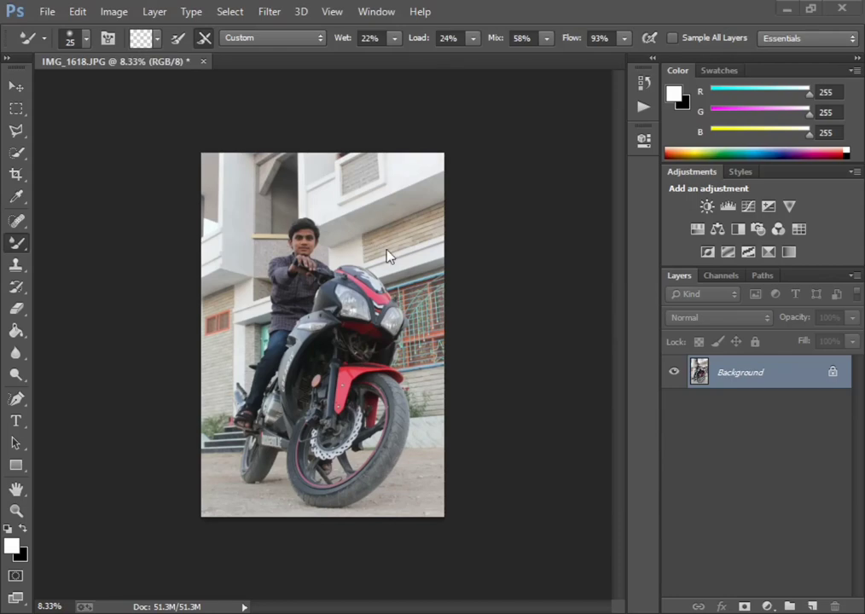
- Duplicate the photo onto Layer 1 and switch to the Mixer Brush
key("ctrl+j")
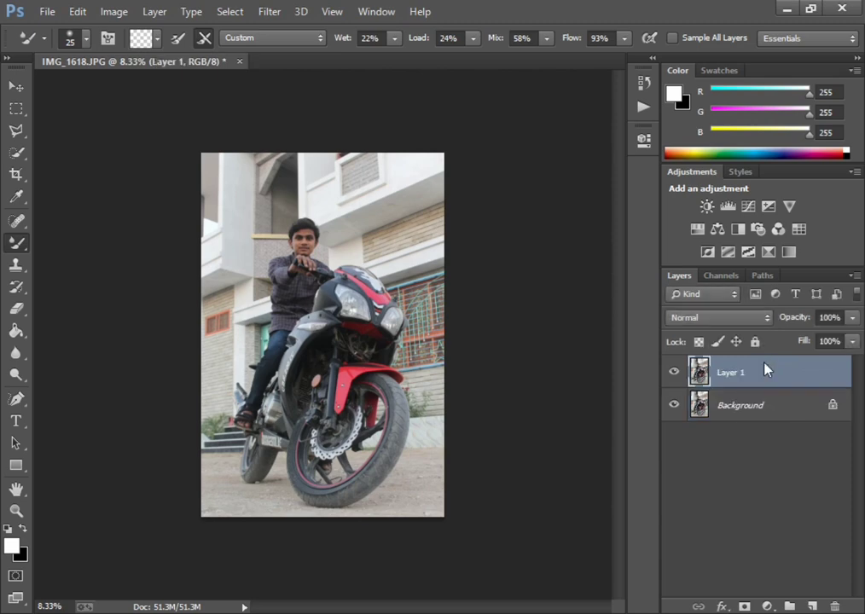
right_click(15, 243)
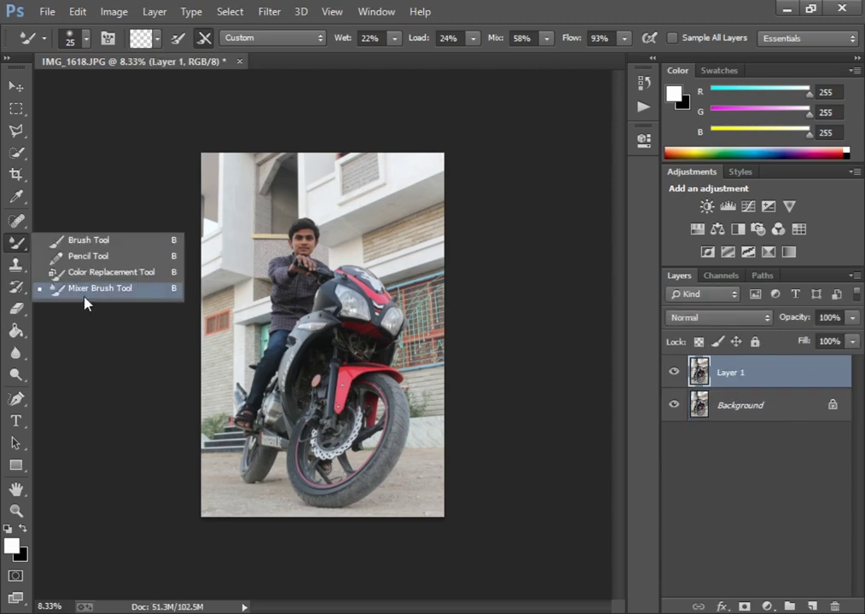
left_click(85, 290)
- Apply a 0.5-pixel High Pass filter to Layer 1, then select the Background layer
left_click(264, 15)
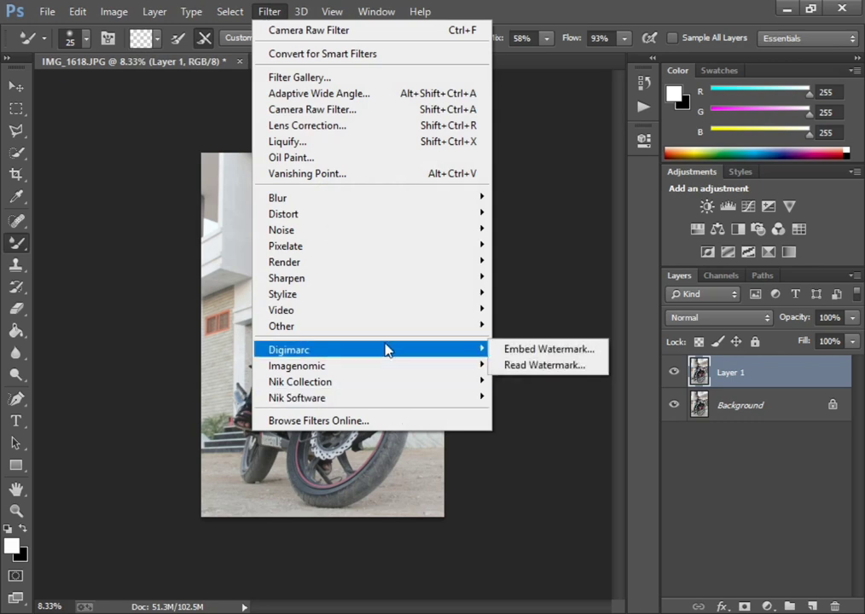
mouse_move(282, 326)
left_click(503, 341)
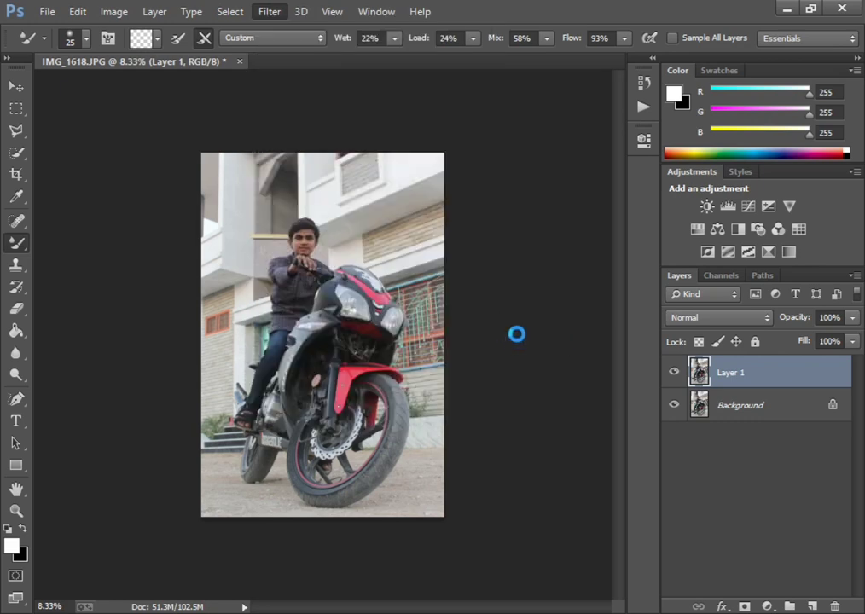
left_click_drag(325, 373, 318, 376)
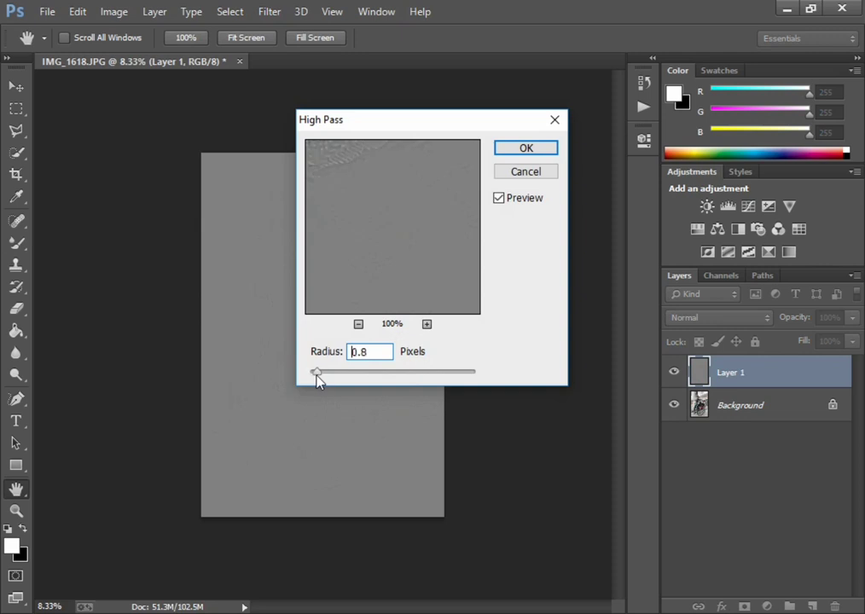
left_click_drag(317, 381, 315, 381)
left_click(526, 148)
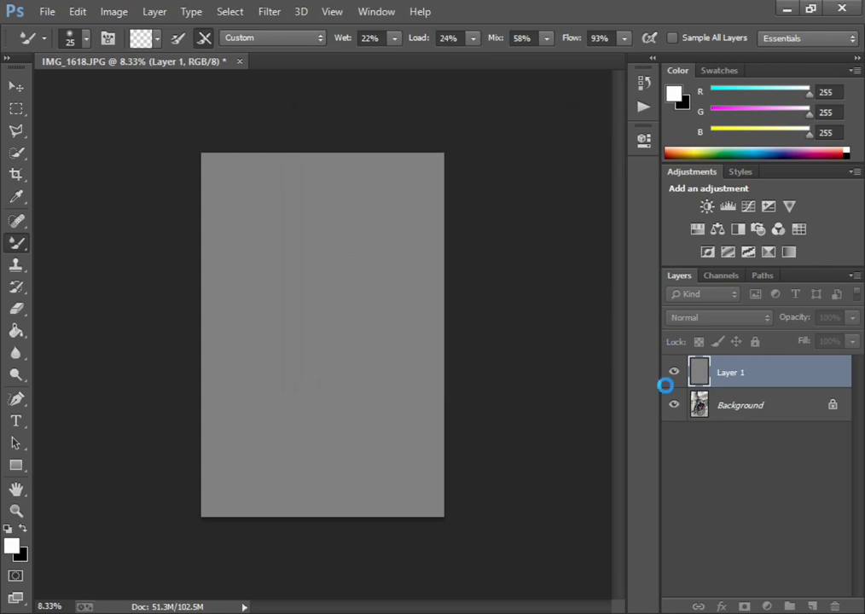
left_click(708, 404)
- Hide Layer 1 and zoom in close on the rider's face
left_click(674, 372)
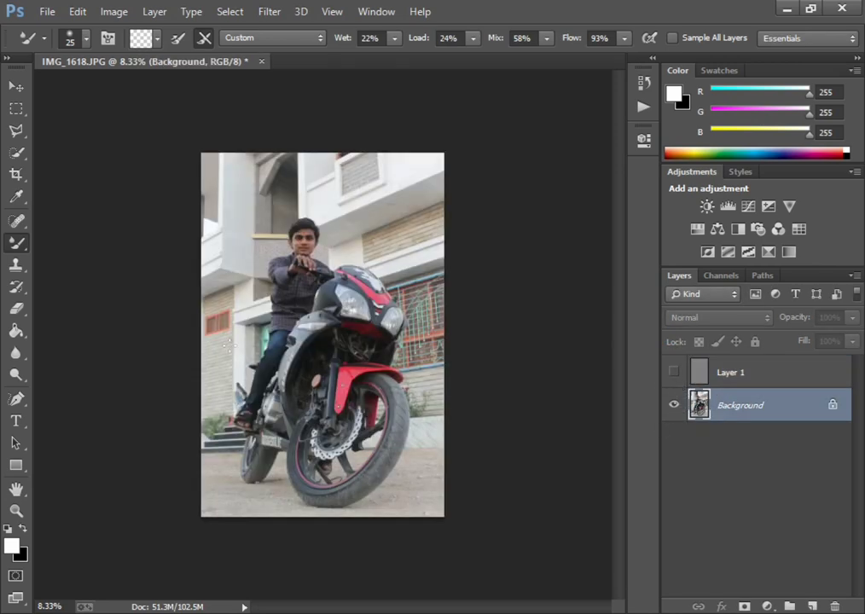
key("ctrl+plus")
key("ctrl+plus")
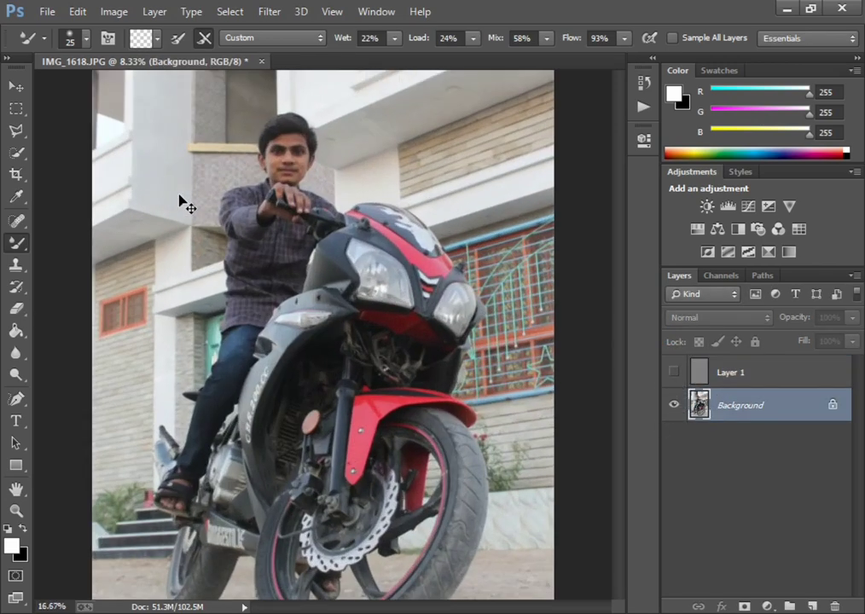
key("ctrl+plus")
key("ctrl+plus")
key("ctrl+plus")
key("ctrl+plus")
scroll(179, 196, "up", 1)
scroll(193, 261, "up", 3)
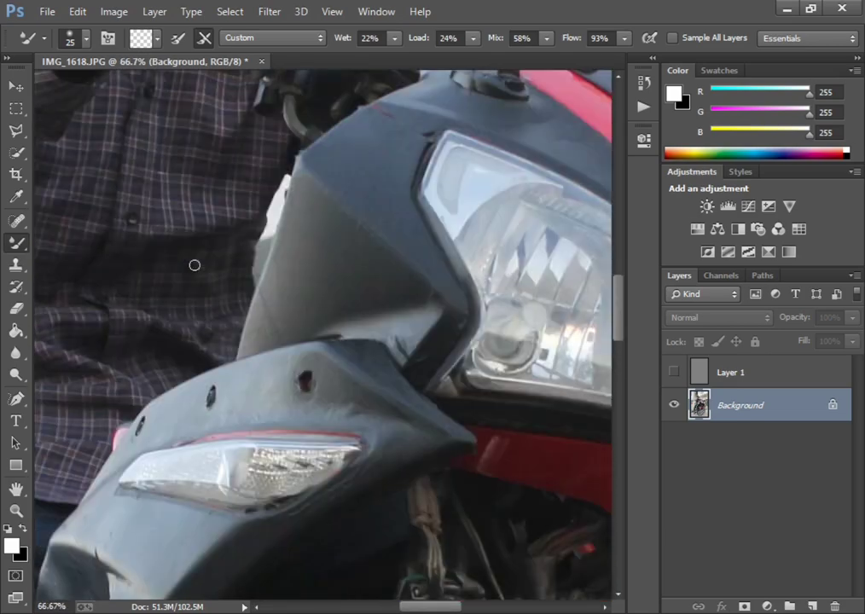
scroll(193, 260, "up", 3)
scroll(194, 266, "up", 2)
scroll(195, 265, "up", 2)
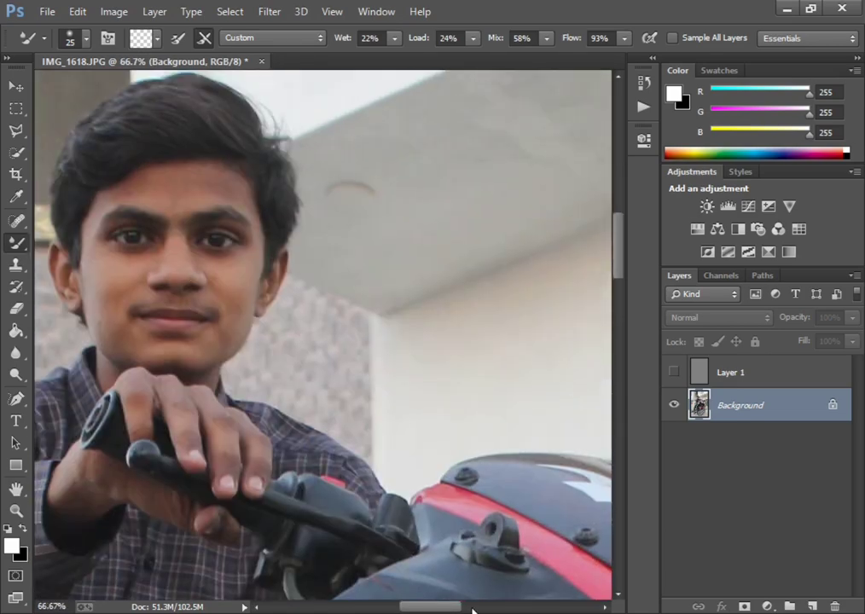
key("ctrl+plus")
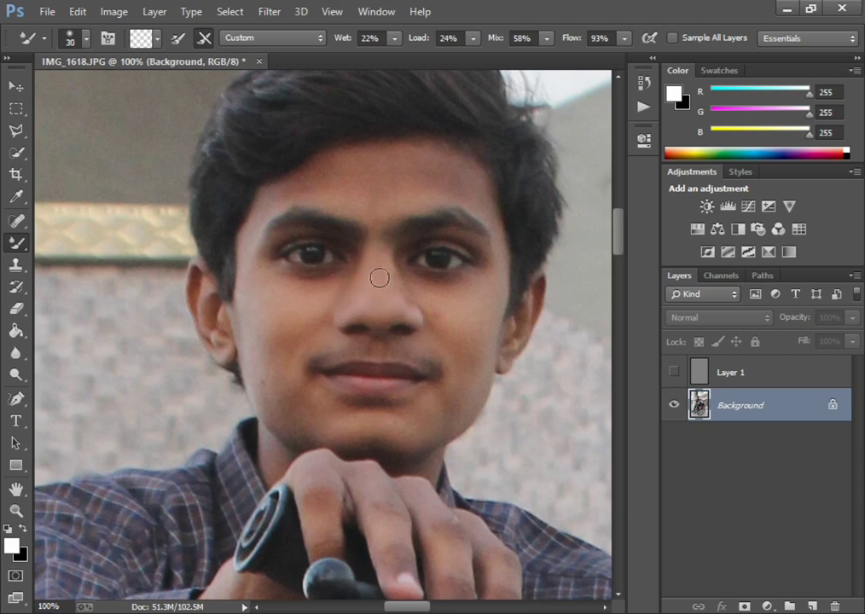
- Smooth the face skin with the Mixer Brush at sizes 30–40, then zoom back out
key("bracketright")
key("bracketright")
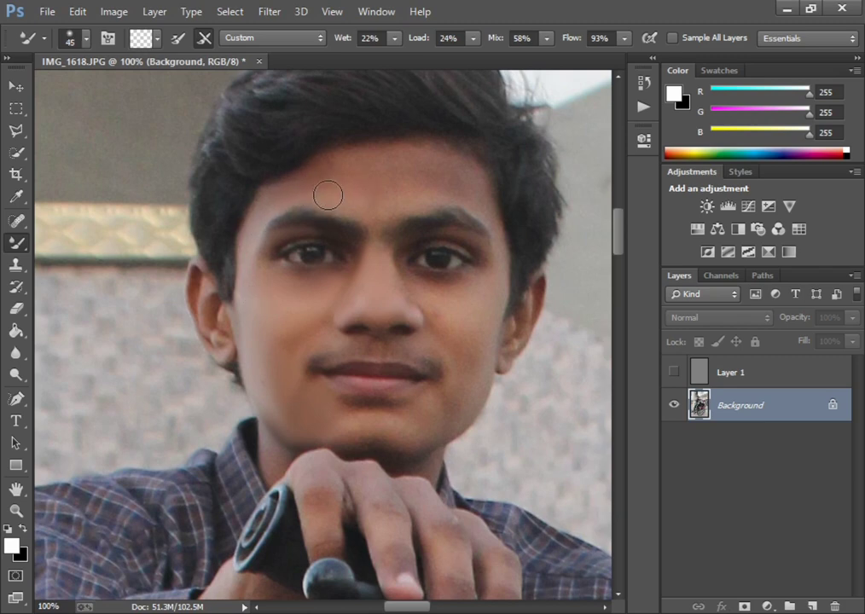
key("bracketright")
key("bracketright")
key("bracketright")
key("bracketleft")
key("bracketleft")
key("bracketleft")
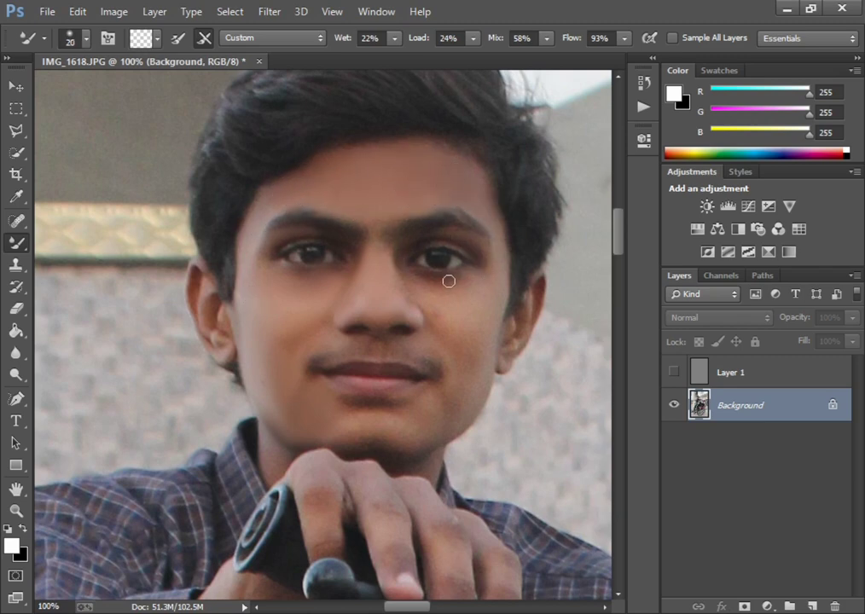
key("bracketright")
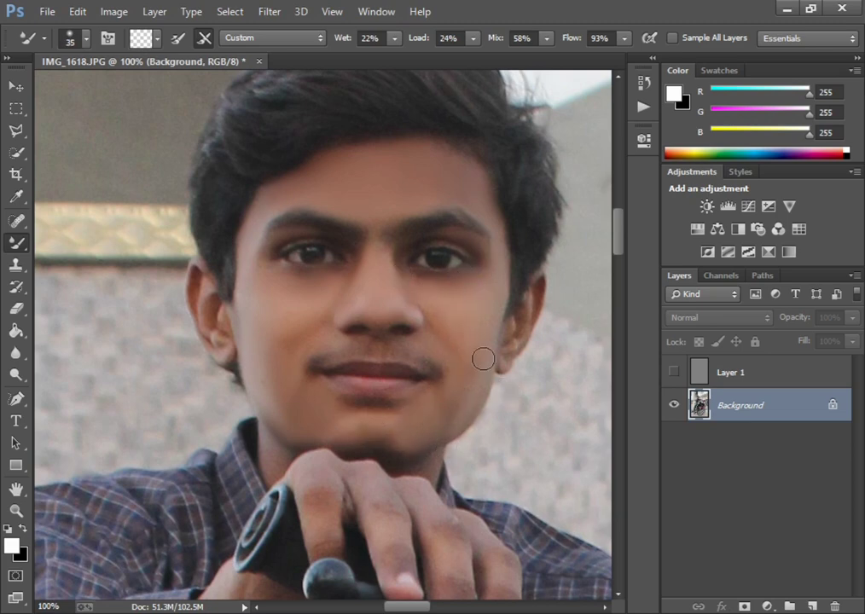
key("bracketright")
scroll(306, 295, "down", 2)
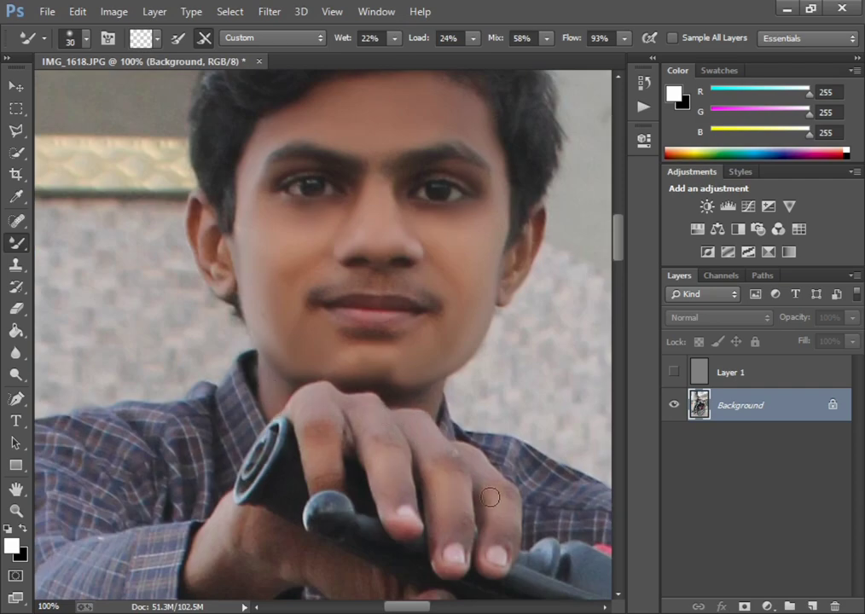
scroll(311, 406, "down", 4)
key("bracketleft")
key("bracketleft")
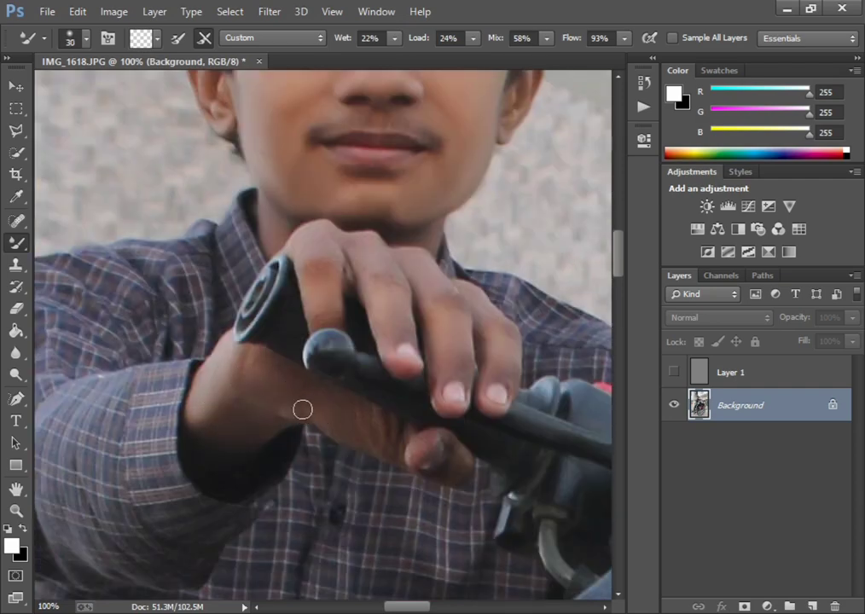
scroll(410, 461, "down", 2)
key("ctrl+minus")
key("ctrl+minus")
key("ctrl+minus")
key("ctrl+minus")
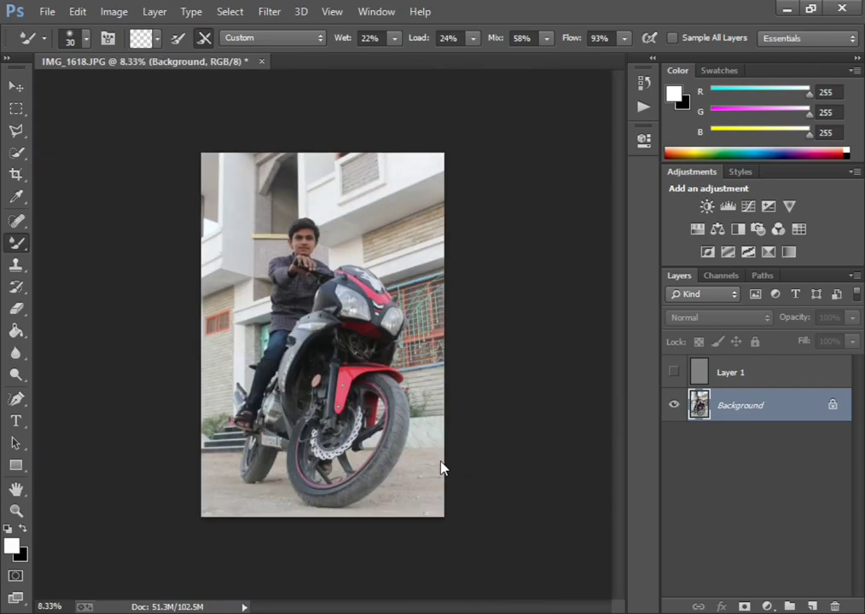
key("ctrl+shift+x")
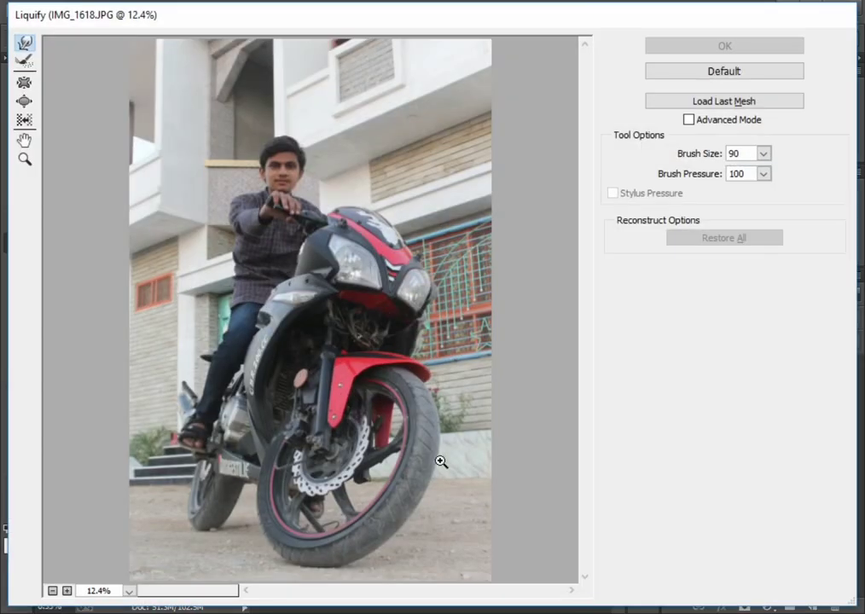
- With a 200-size Forward Warp brush, push the hair's left side and apply Liquify
key("ctrl+plus")
key("ctrl+plus")
key("ctrl+plus")
key("ctrl+plus")
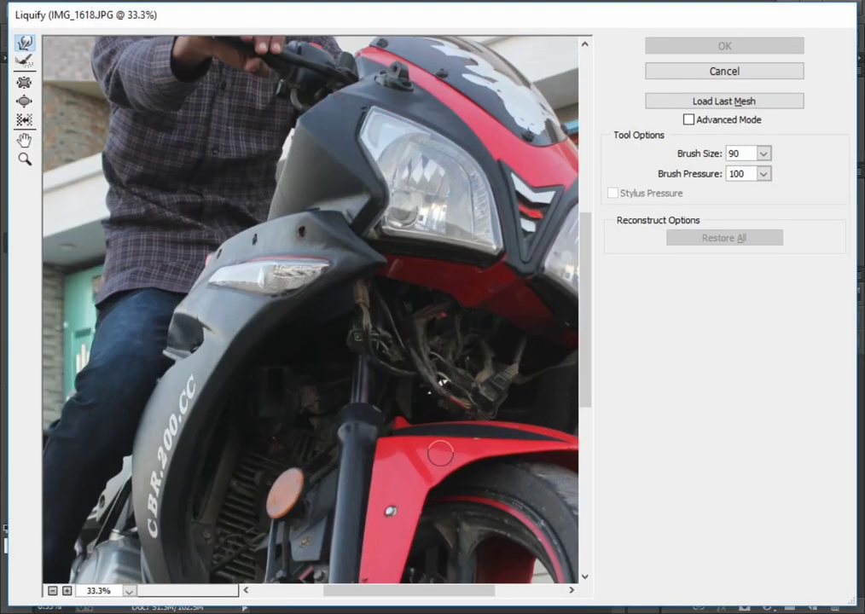
scroll(431, 393, "up", 5)
key("bracketright")
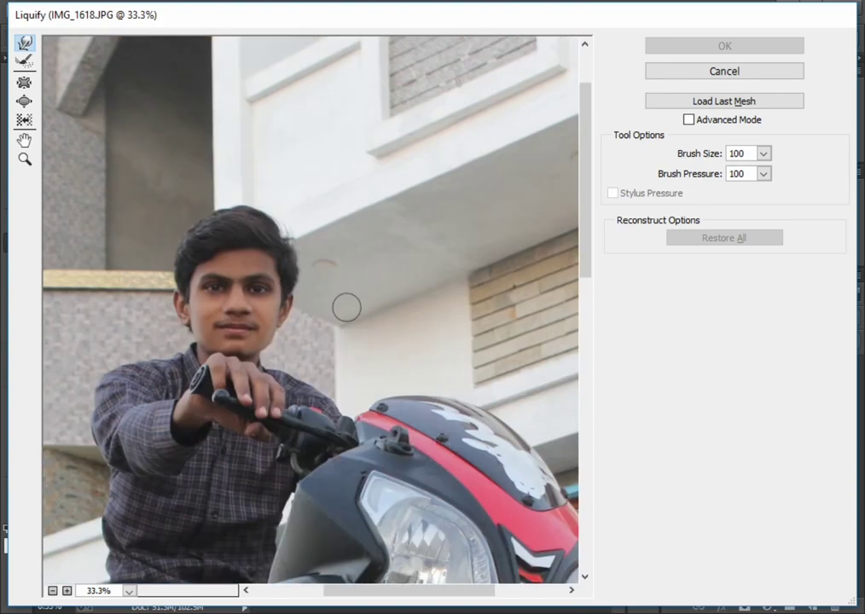
key("bracketright")
key("bracketright")
key("bracketright")
key("bracketright")
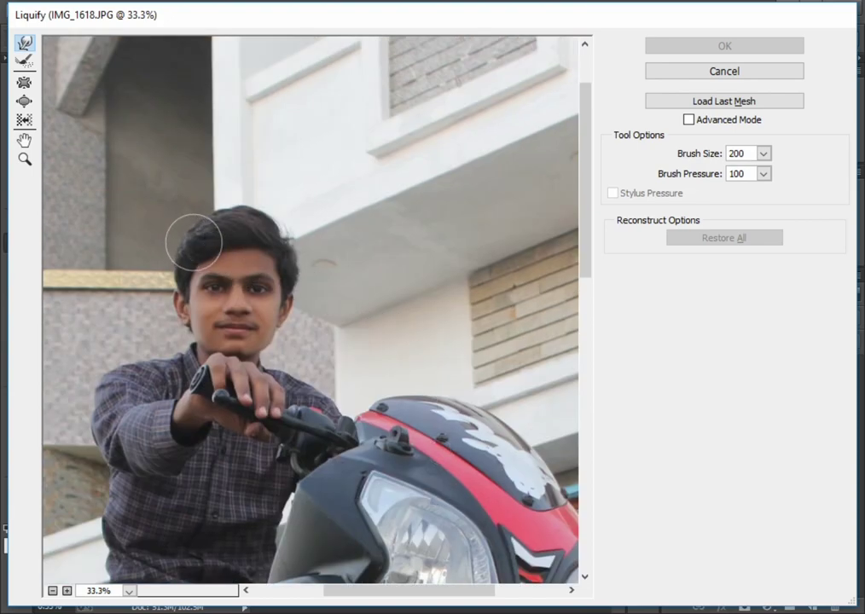
left_click_drag(188, 241, 209, 227)
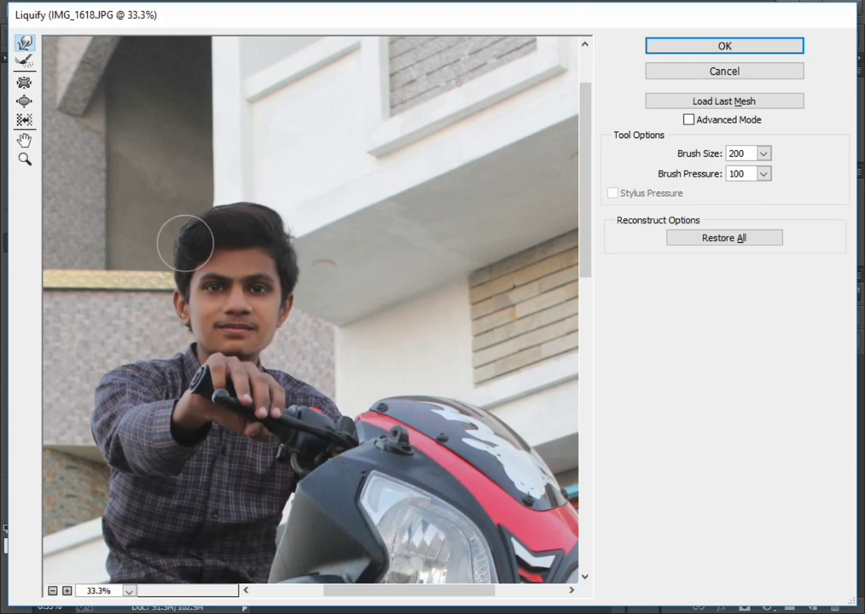
left_click(678, 40)
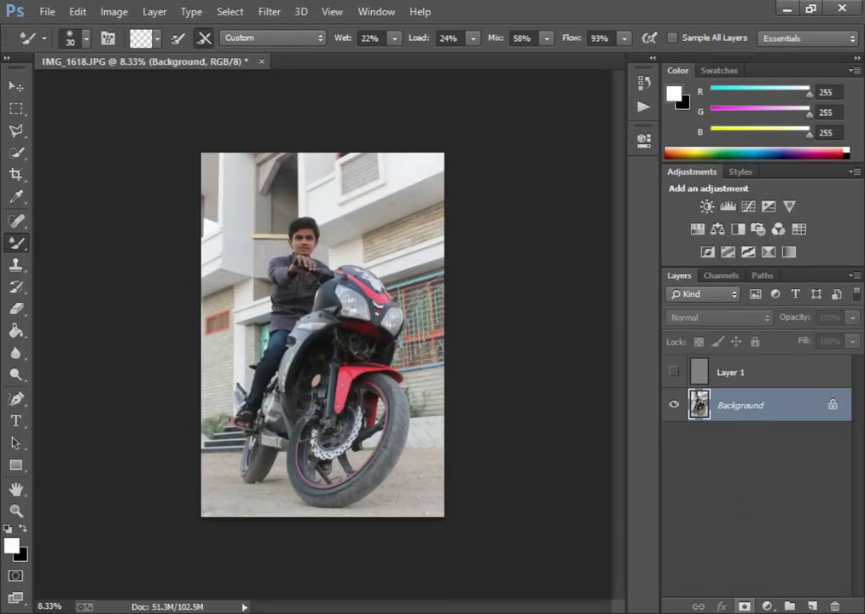
- Open the Camera Raw Filter and set Basic Shadows +94, Whites +20, Blacks -10
left_click(267, 13)
left_click(312, 109)
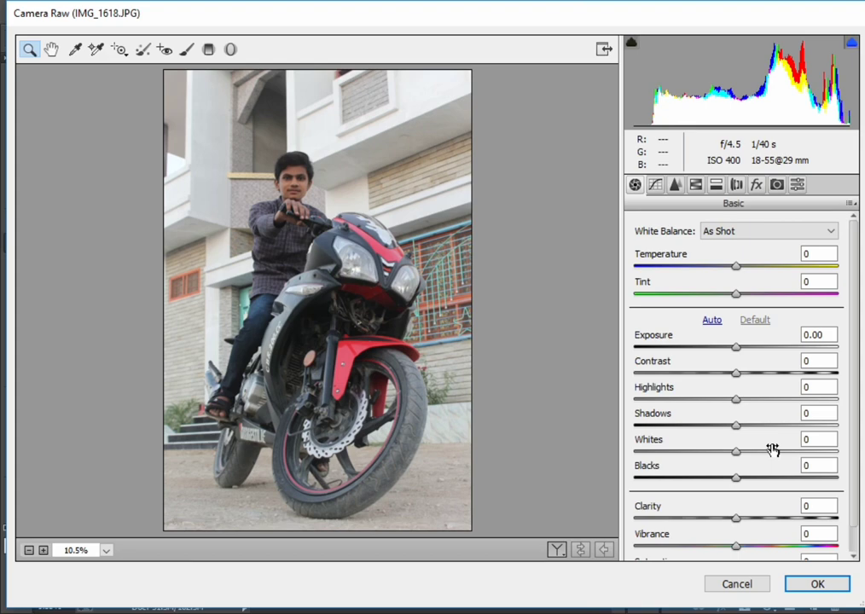
mouse_move(731, 424)
left_mouse_down()
mouse_move(681, 425)
mouse_move(792, 418)
left_mouse_up()
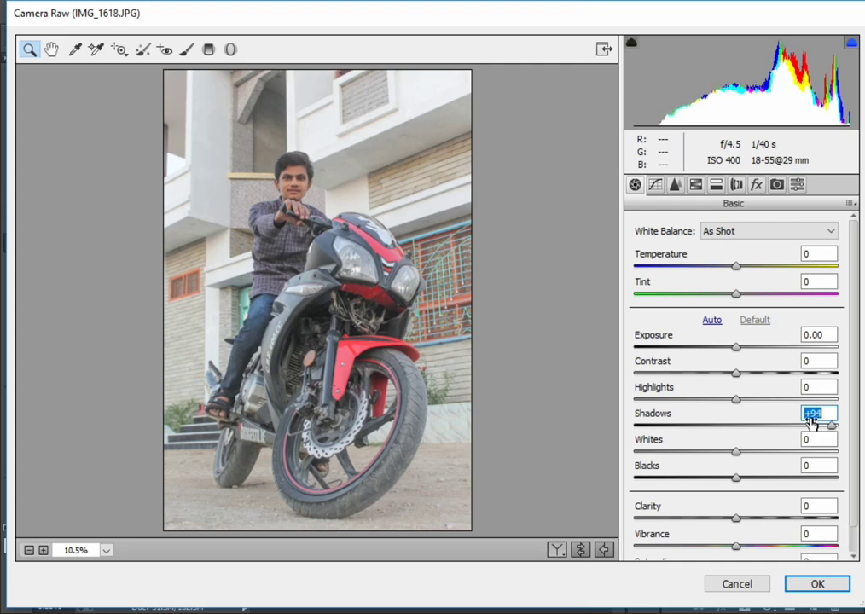
left_click_drag(813, 419, 780, 441)
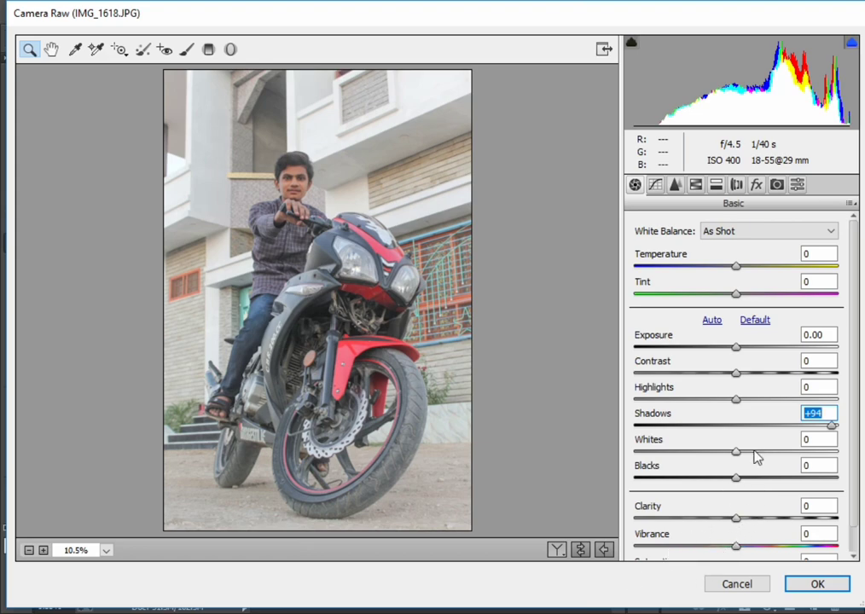
left_click_drag(755, 454, 761, 457)
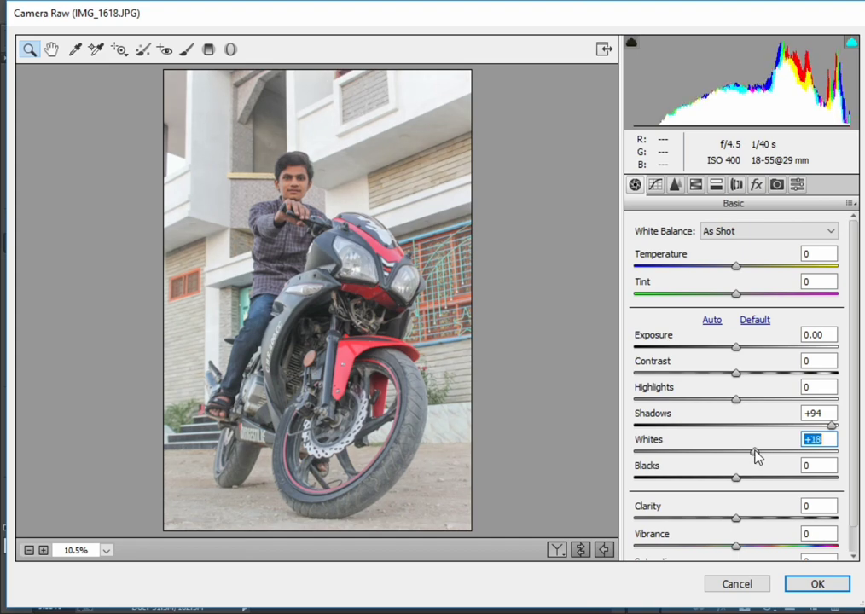
left_click_drag(760, 457, 727, 478)
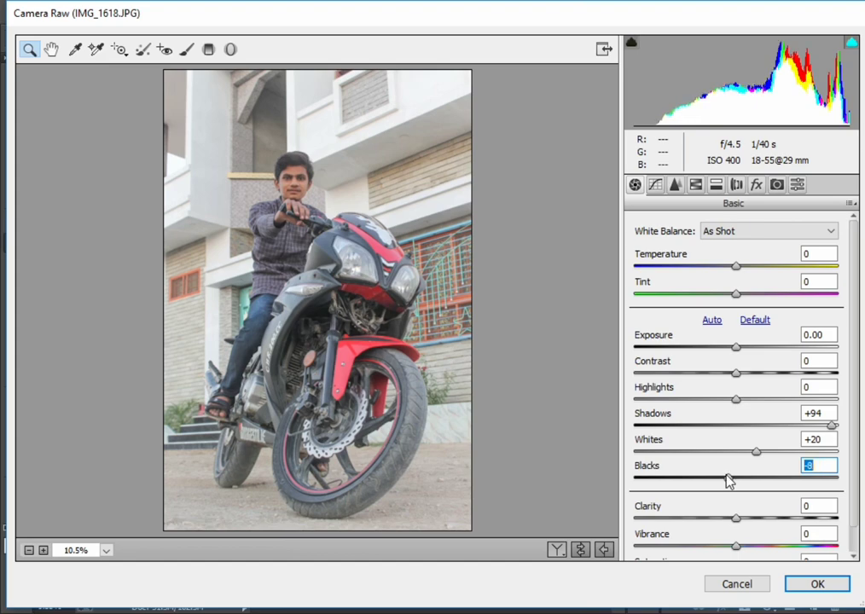
left_click_drag(725, 478, 724, 478)
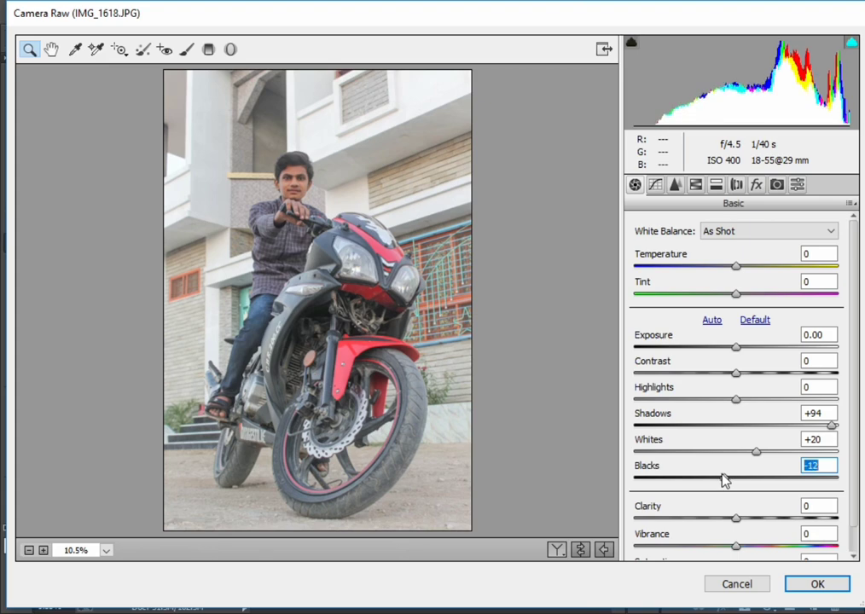
left_click_drag(725, 478, 724, 480)
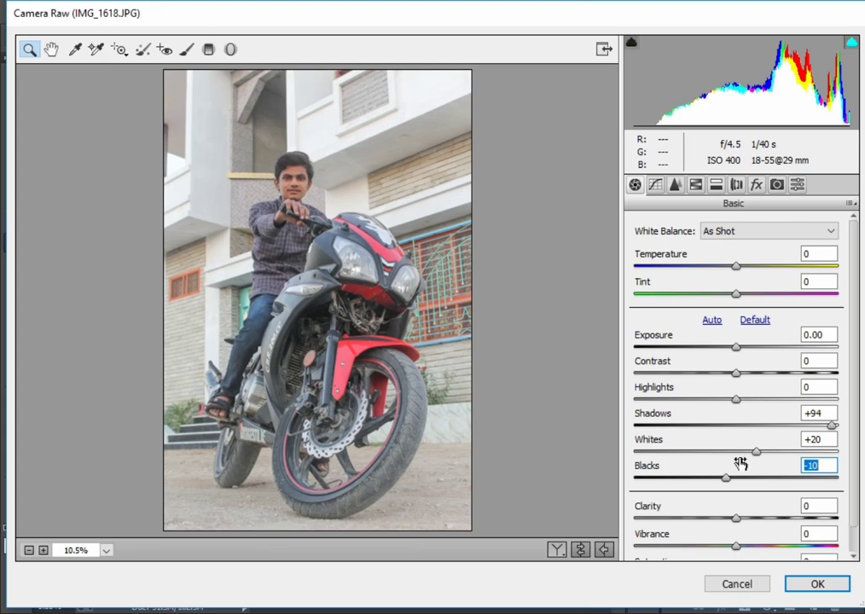
- In the Detail panel, set noise reduction Luminance to 17 and Luminance Detail to 90
left_click(675, 184)
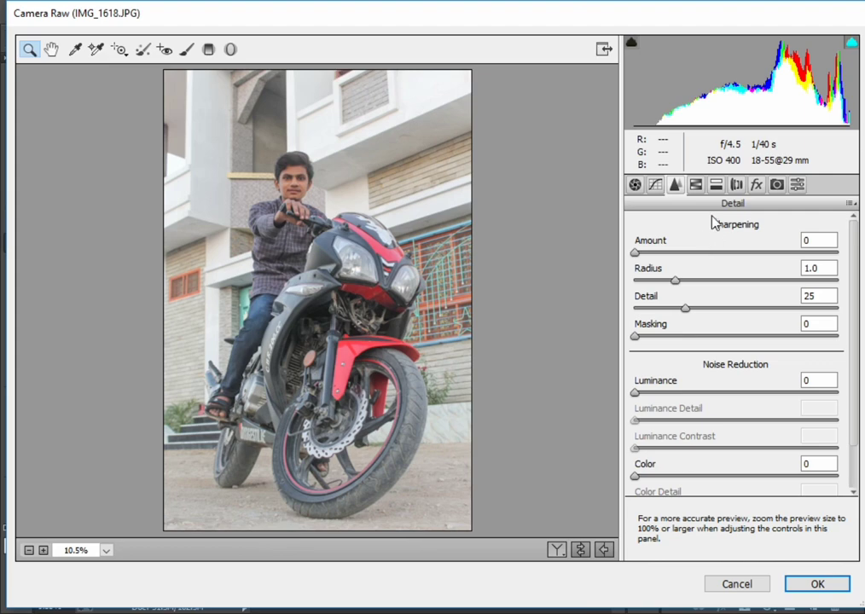
left_click_drag(678, 392, 675, 393)
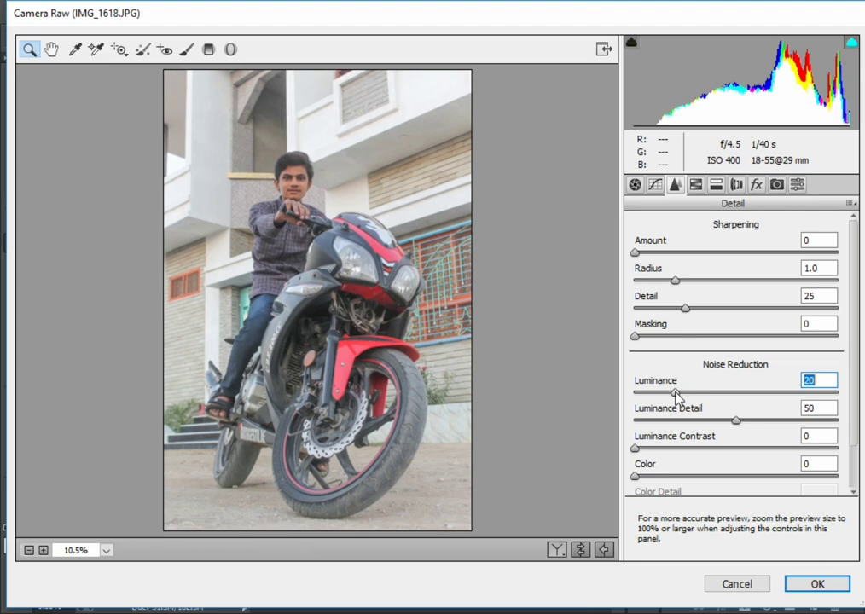
left_click_drag(675, 396, 671, 397)
left_click_drag(762, 421, 776, 420)
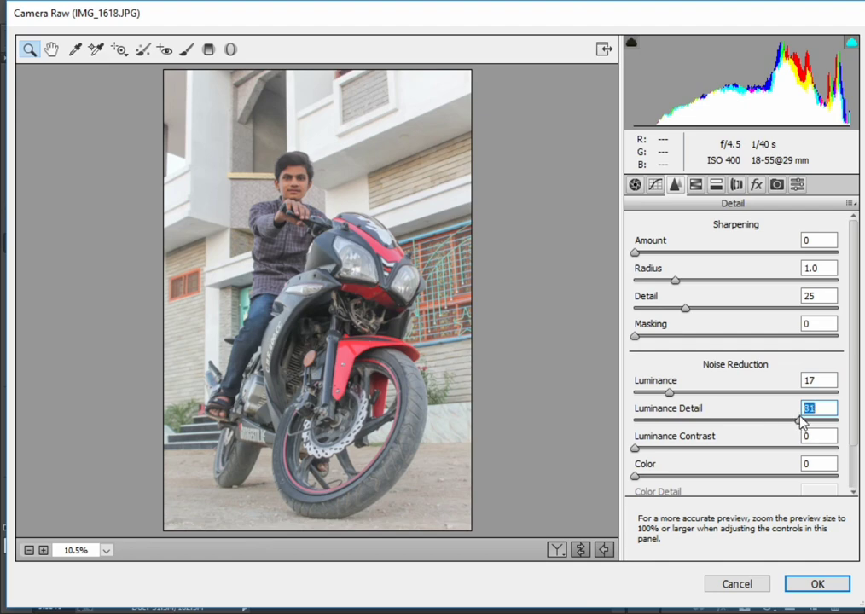
left_click_drag(802, 422, 817, 419)
left_click(697, 185)
- Set HSL Saturation to Yellows and Greens -100, Oranges -28, and Reds +62
left_click(684, 249)
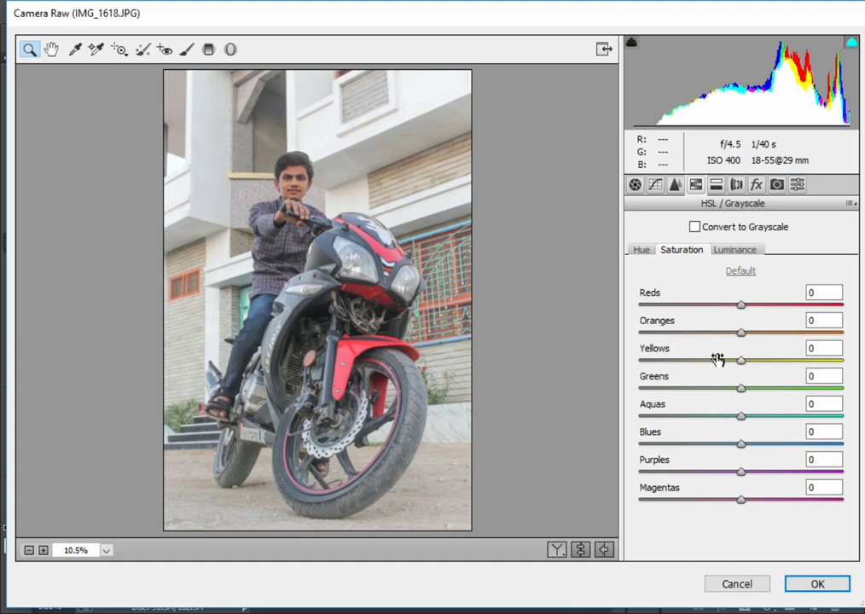
left_click(641, 361)
left_click(641, 389)
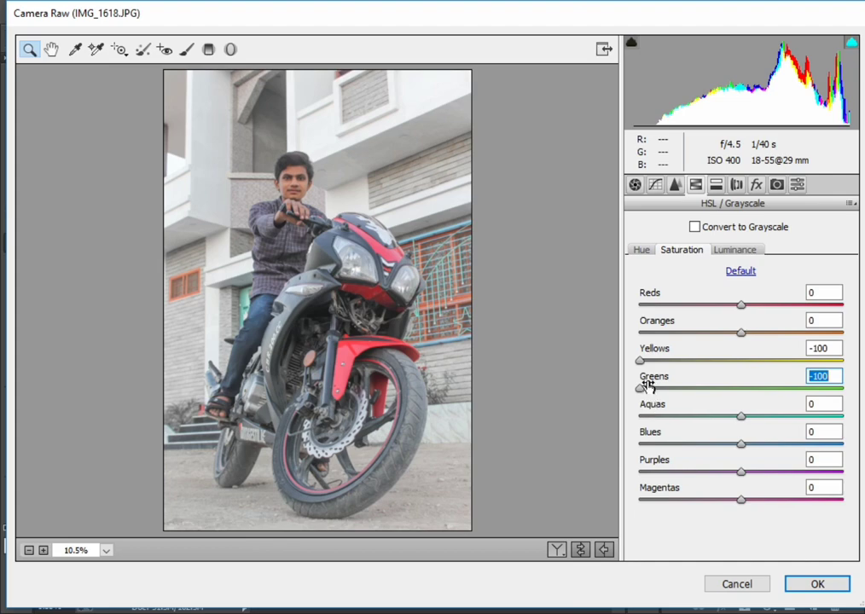
left_click_drag(700, 330, 683, 332)
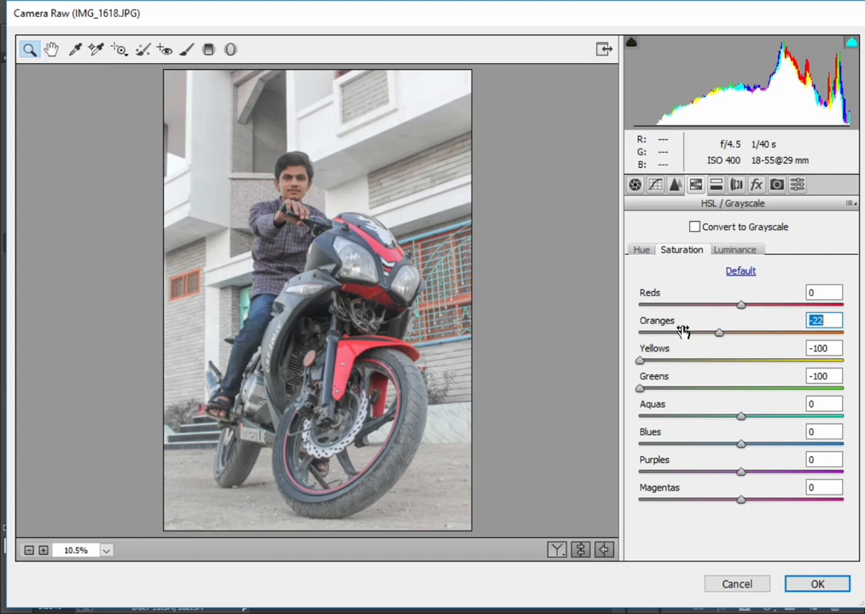
left_click_drag(683, 331, 676, 332)
left_click_drag(676, 331, 676, 329)
left_click_drag(758, 304, 790, 307)
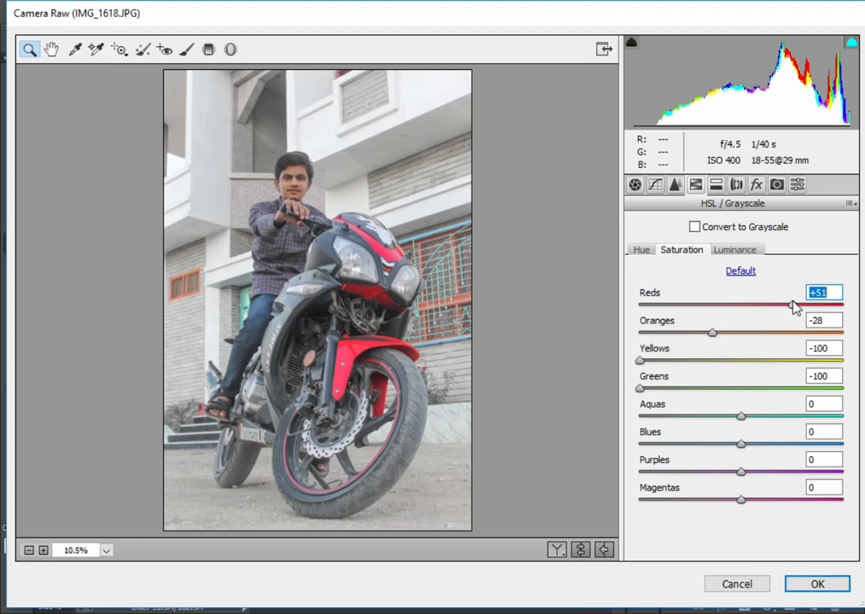
left_click_drag(794, 308, 799, 307)
left_click(735, 249)
- Set HSL Luminance to Reds +45, Oranges +53, and Yellows -2
mouse_move(740, 332)
left_mouse_down()
mouse_move(715, 339)
mouse_move(776, 335)
left_mouse_up()
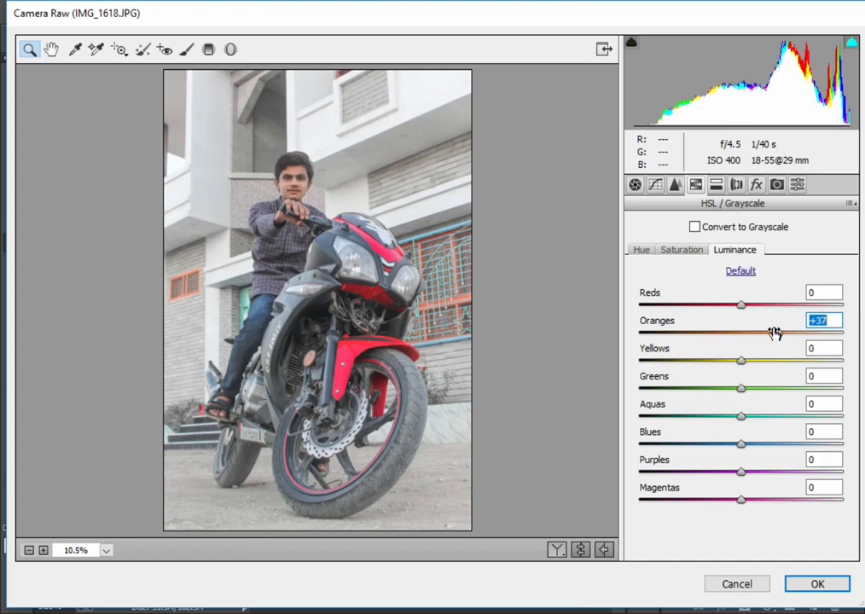
left_click_drag(774, 334, 735, 336)
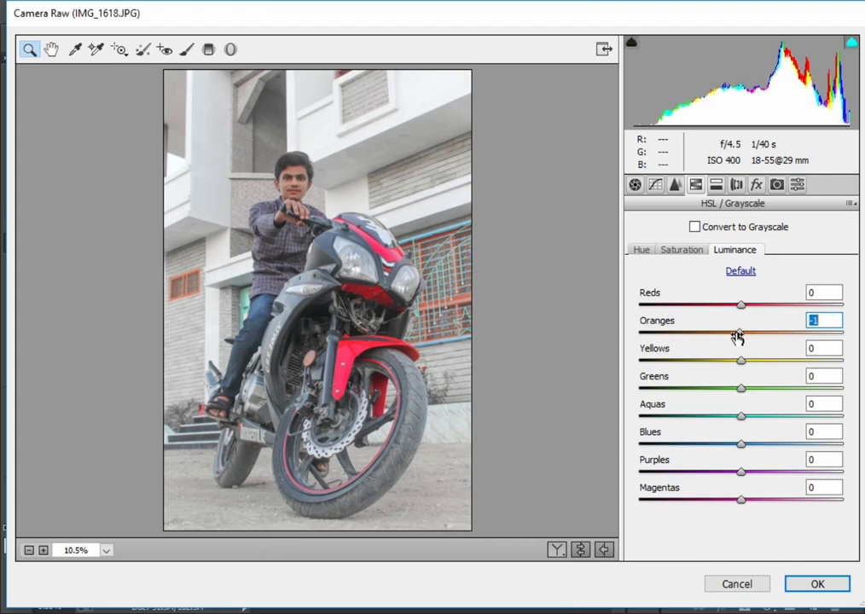
mouse_move(735, 337)
left_mouse_down()
mouse_move(772, 340)
mouse_move(754, 350)
mouse_move(769, 347)
left_mouse_up()
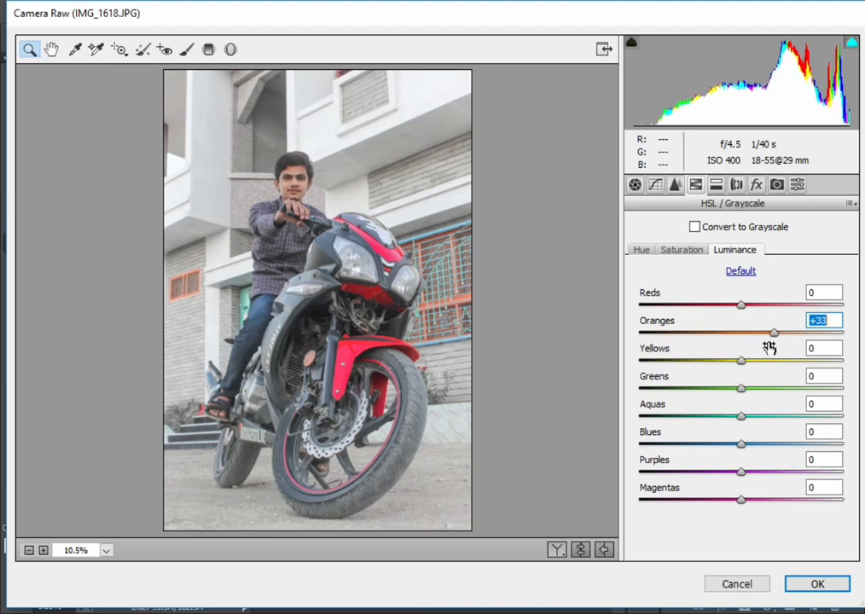
key("Tab")
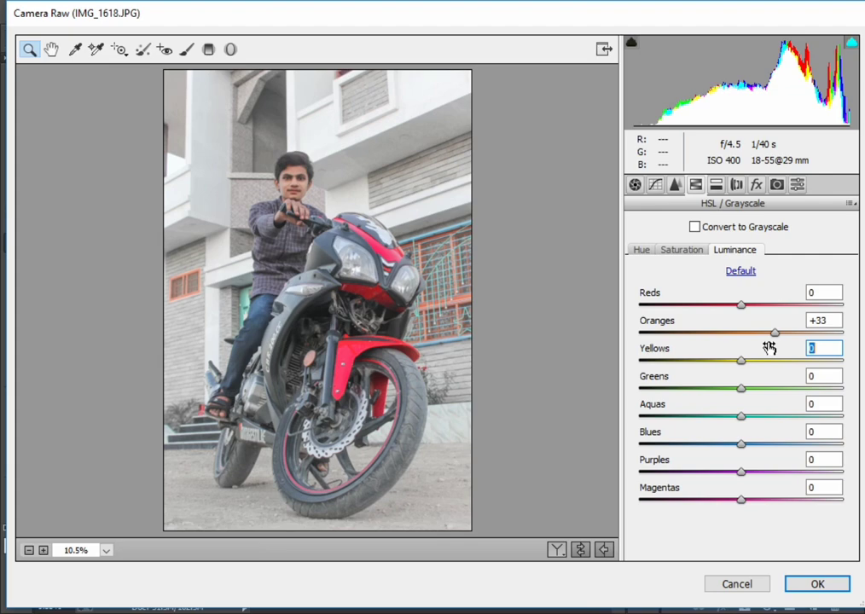
mouse_move(769, 348)
left_mouse_down()
mouse_move(764, 305)
mouse_move(842, 304)
left_mouse_up()
left_click_drag(825, 355, 803, 359)
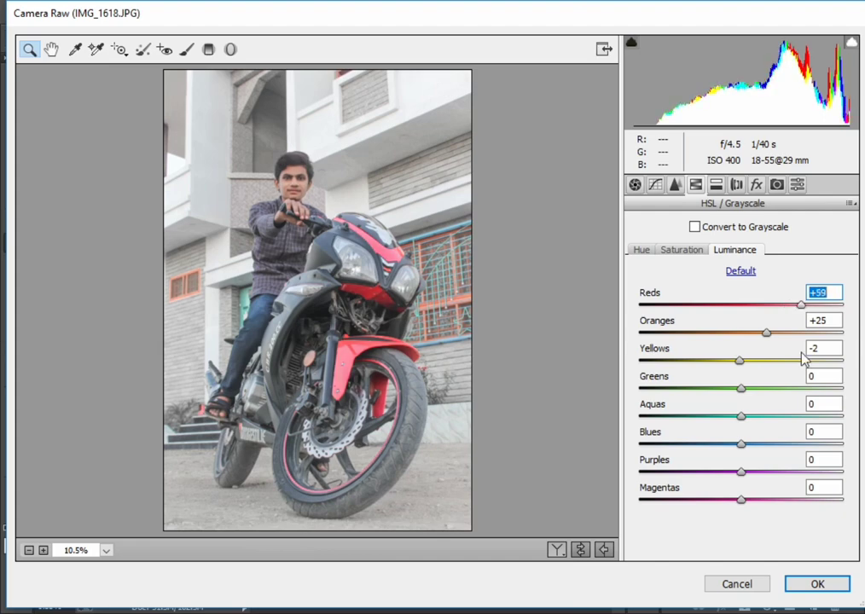
key("Up")
key("Up")
key("Up")
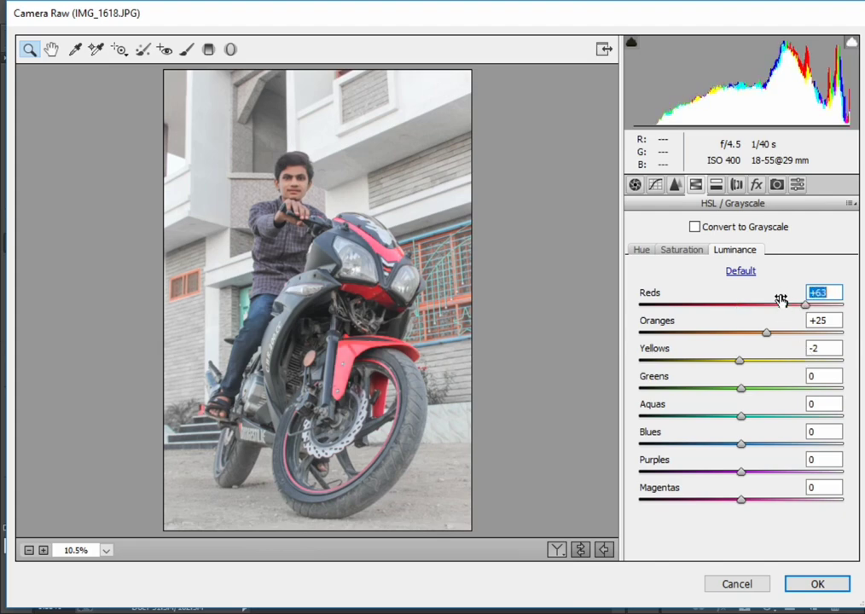
left_click(787, 303)
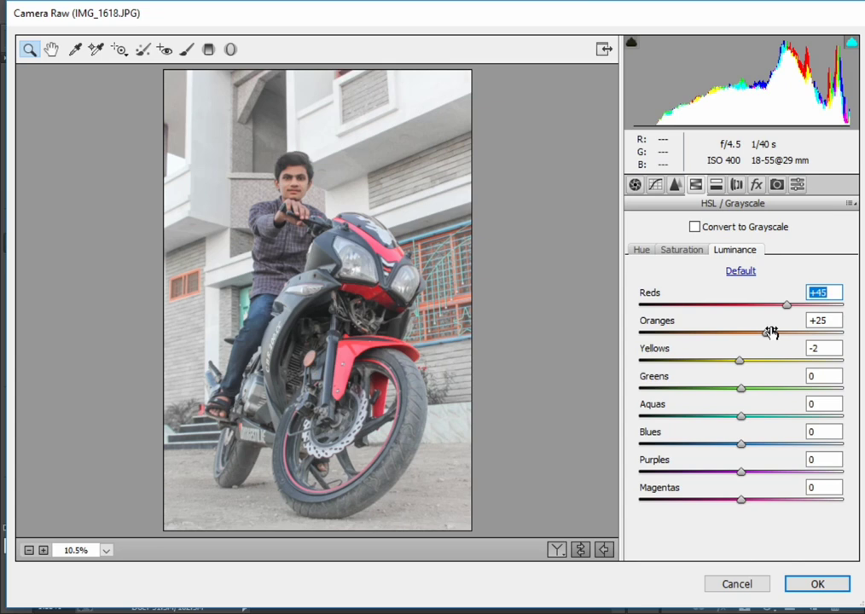
left_click_drag(770, 332, 773, 333)
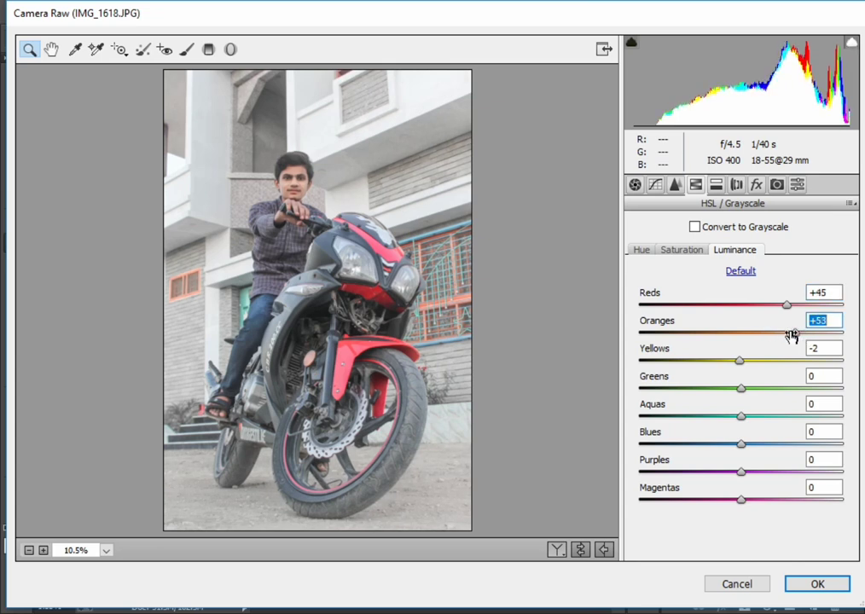
- Apply the Camera Raw edits, duplicate Background, and marquee-select just inside the photo's edges
left_click(830, 589)
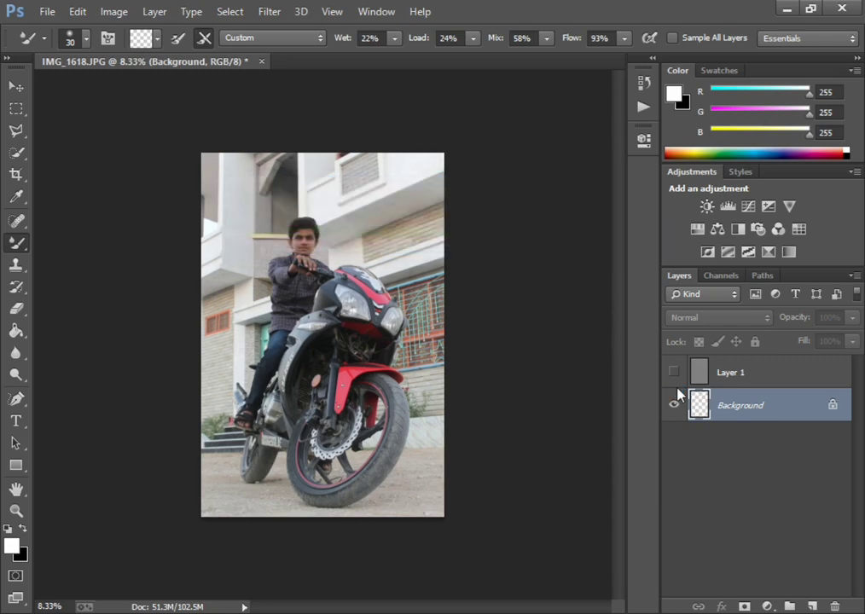
key("ctrl+j")
left_click(17, 108)
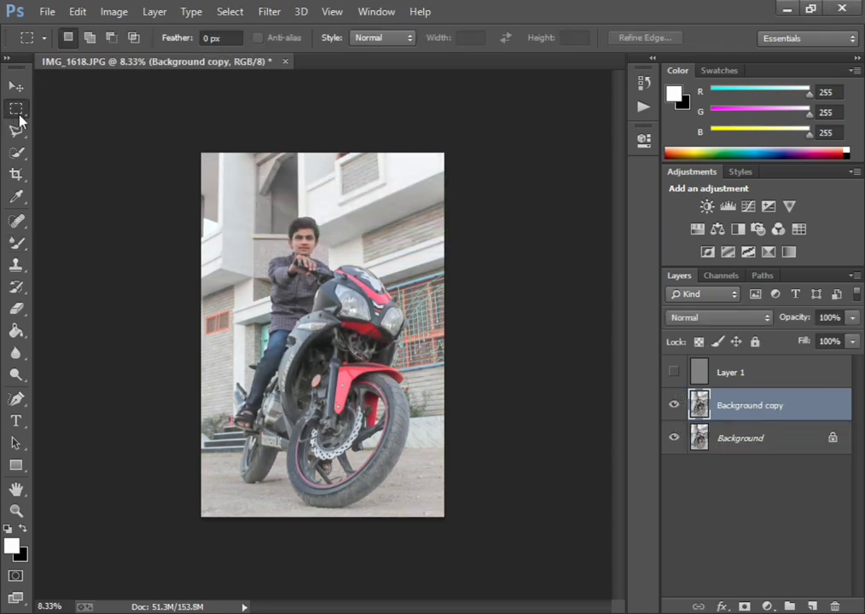
mouse_move(206, 160)
left_mouse_down()
mouse_move(441, 504)
mouse_move(425, 511)
mouse_move(435, 512)
left_mouse_up()
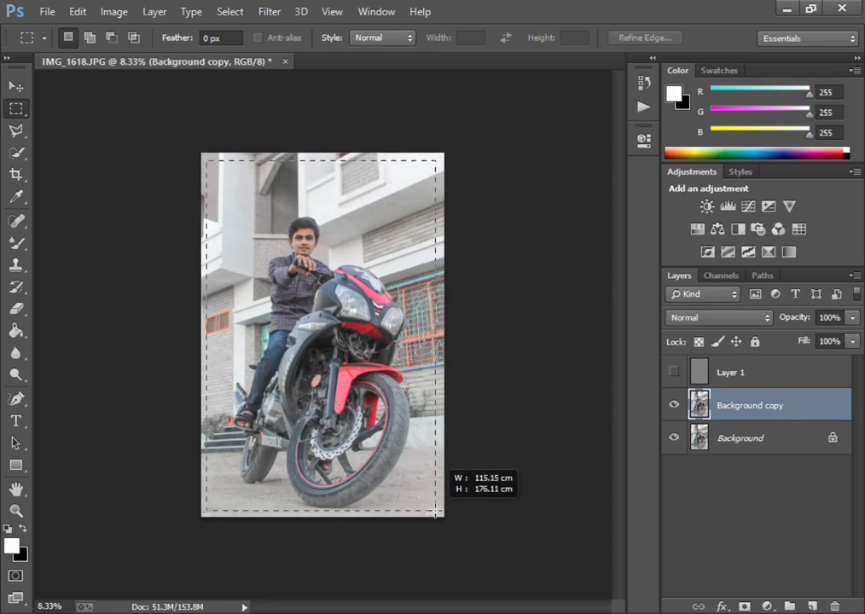
left_click_drag(435, 511, 439, 511)
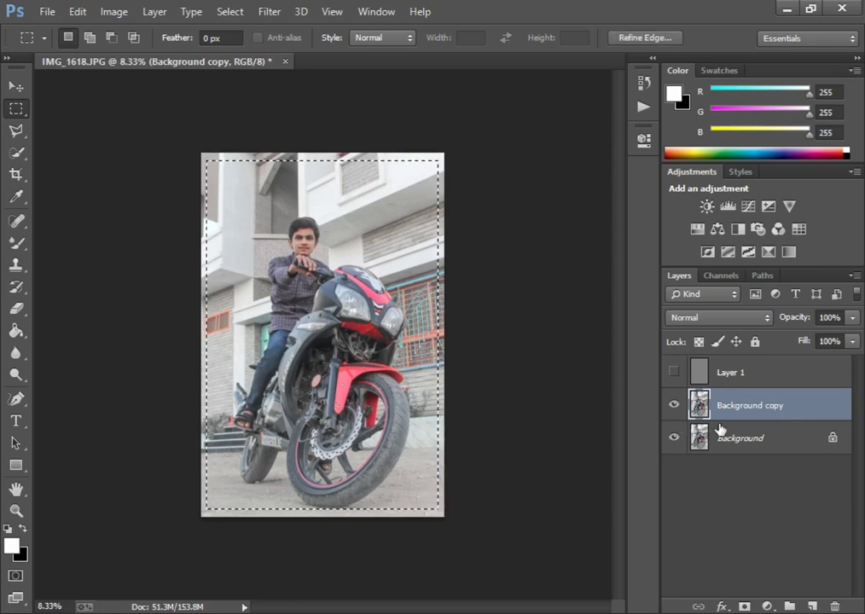
- Give Background copy an 8 px white Stroke, then copy the selection to a new Layer 2
double_click(841, 412)
left_click(187, 203)
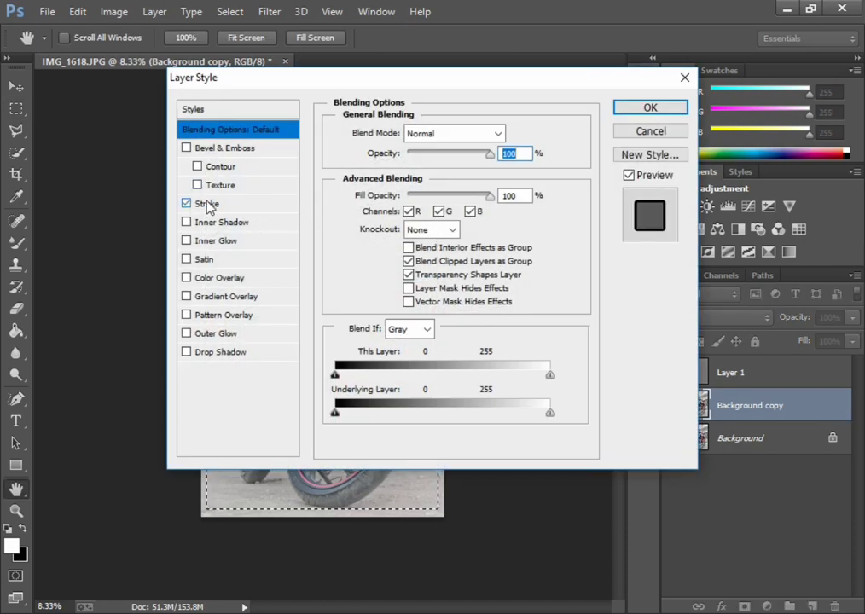
left_click(214, 205)
left_click(359, 249)
left_click_drag(308, 220, 185, 81)
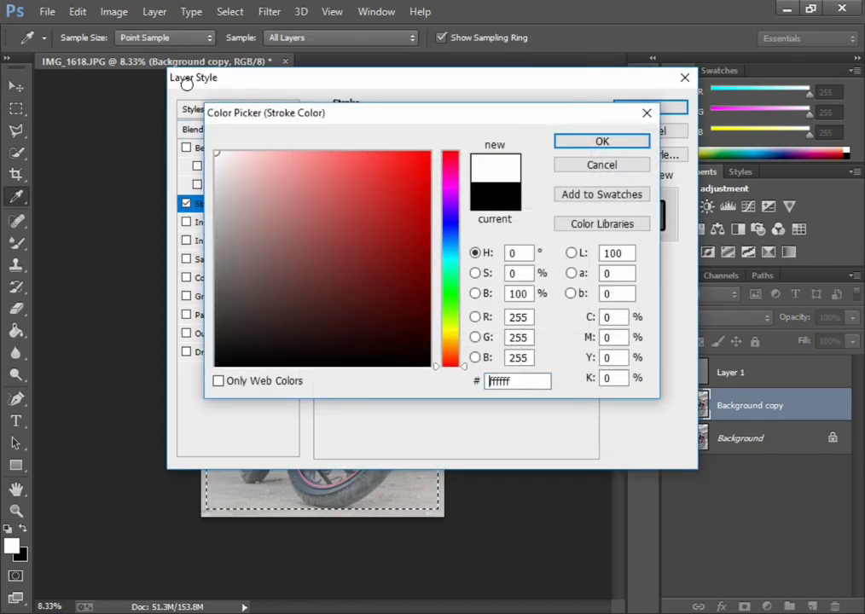
left_click(587, 143)
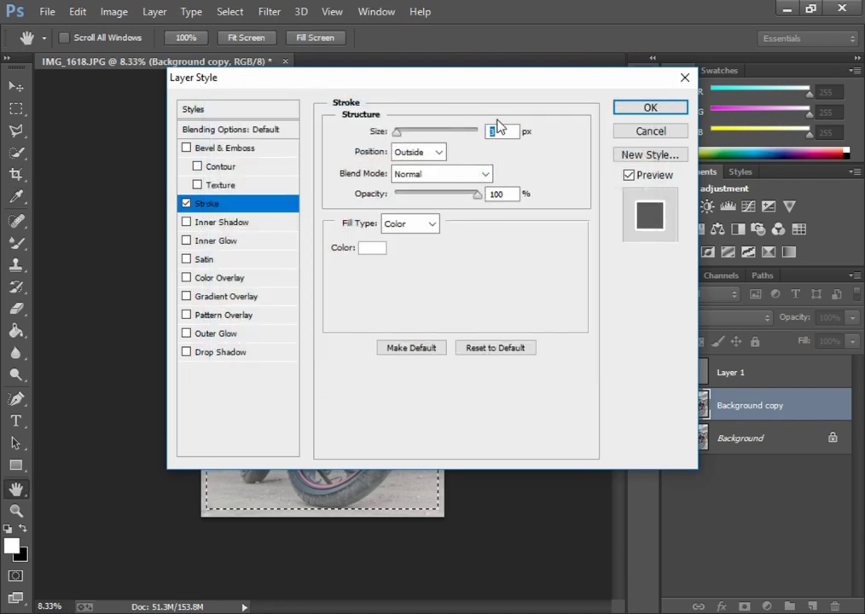
type("6")
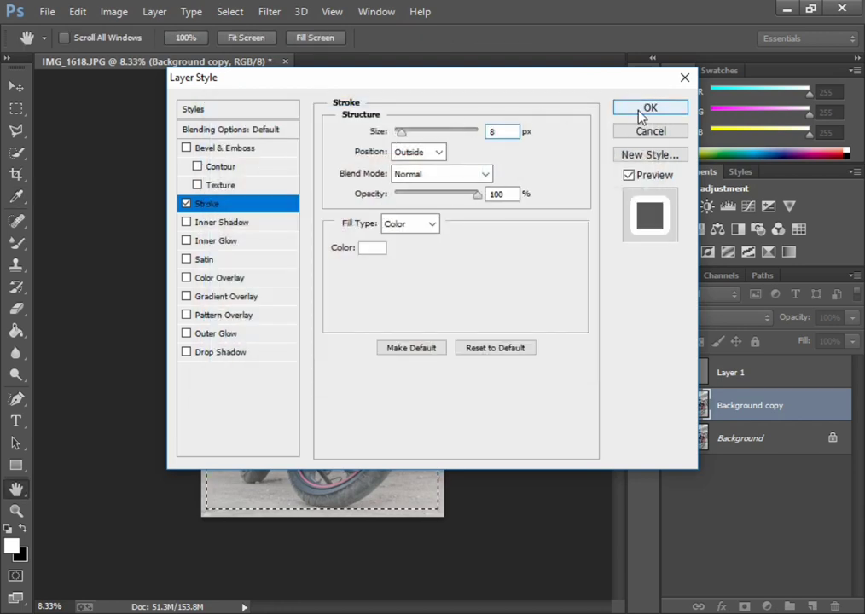
left_click(639, 113)
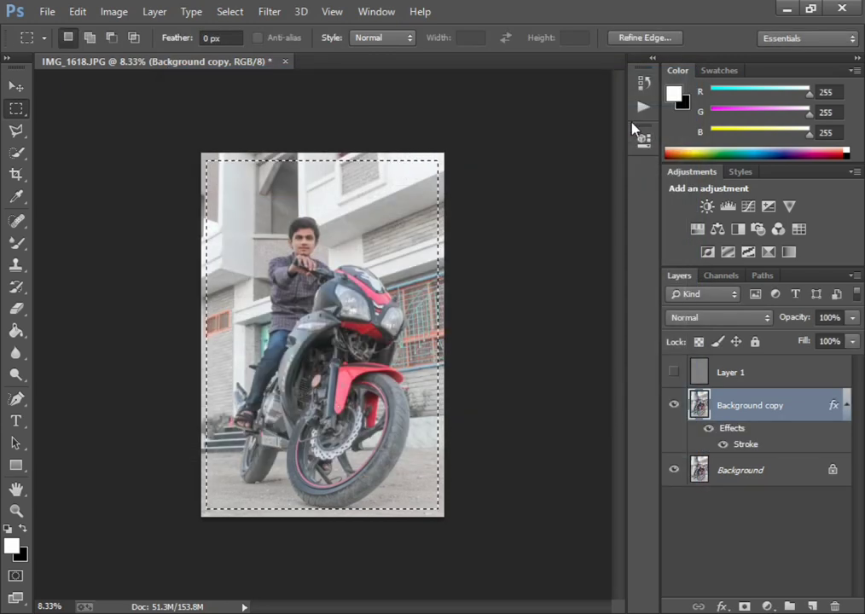
key("ctrl+j")
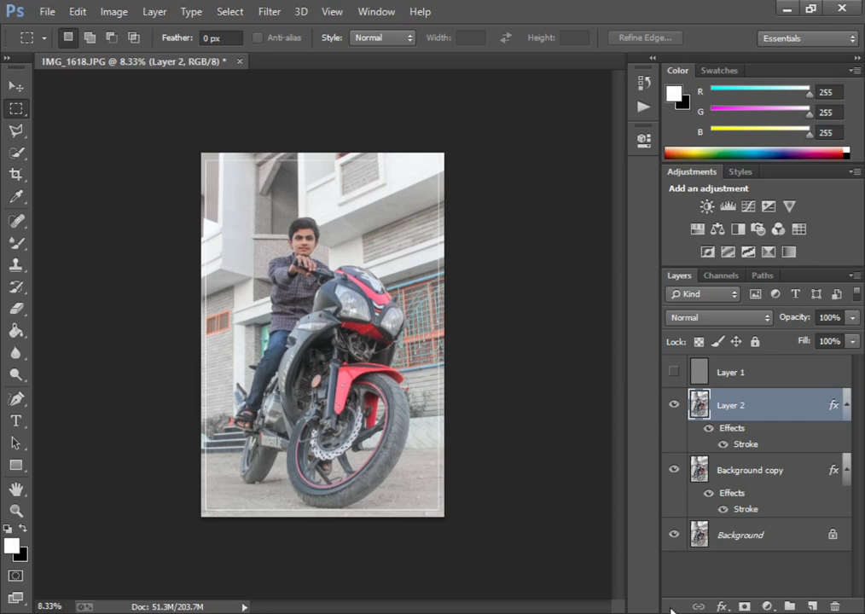
- Place the Wahla (1).png glow image as an embedded layer
left_click(47, 11)
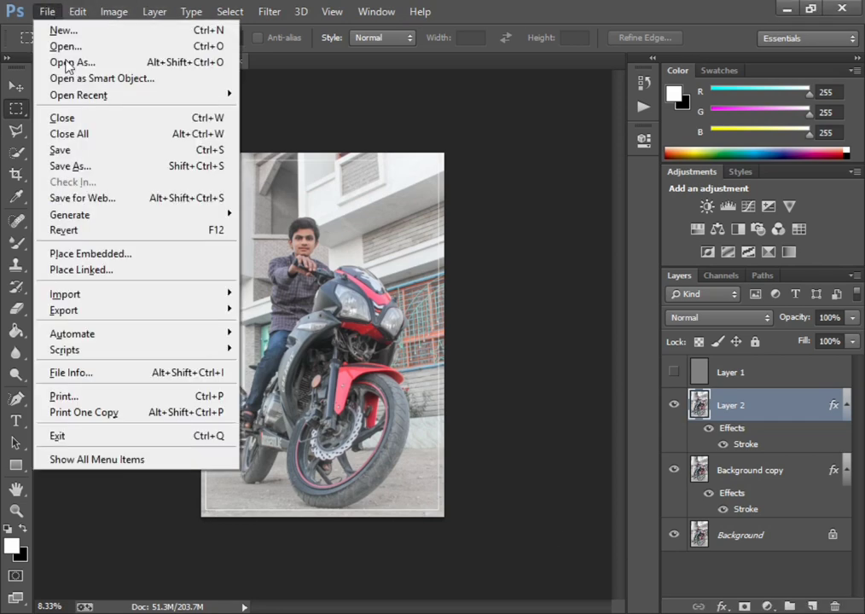
left_click(102, 256)
double_click(303, 139)
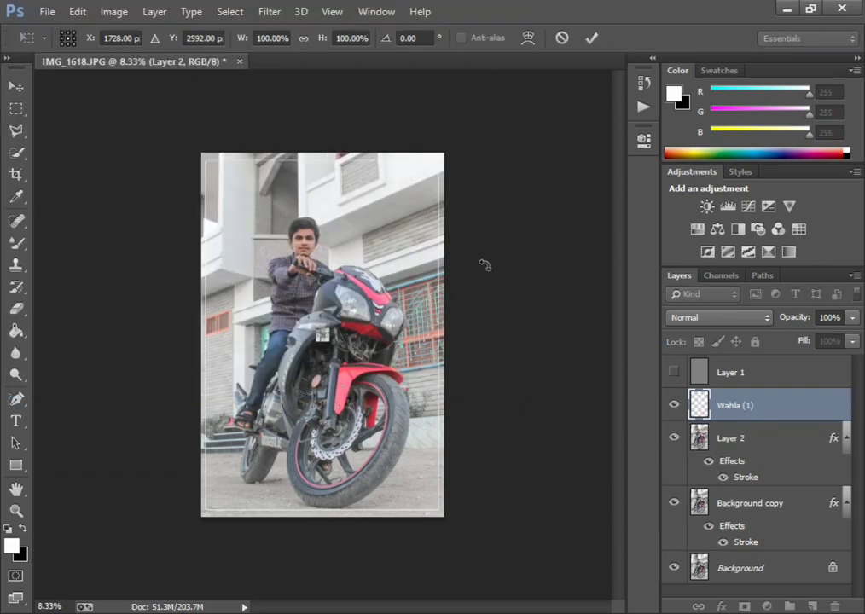
- Enlarge, move and rotate the glow over the bike's left headlight, then commit
key("ctrl+plus")
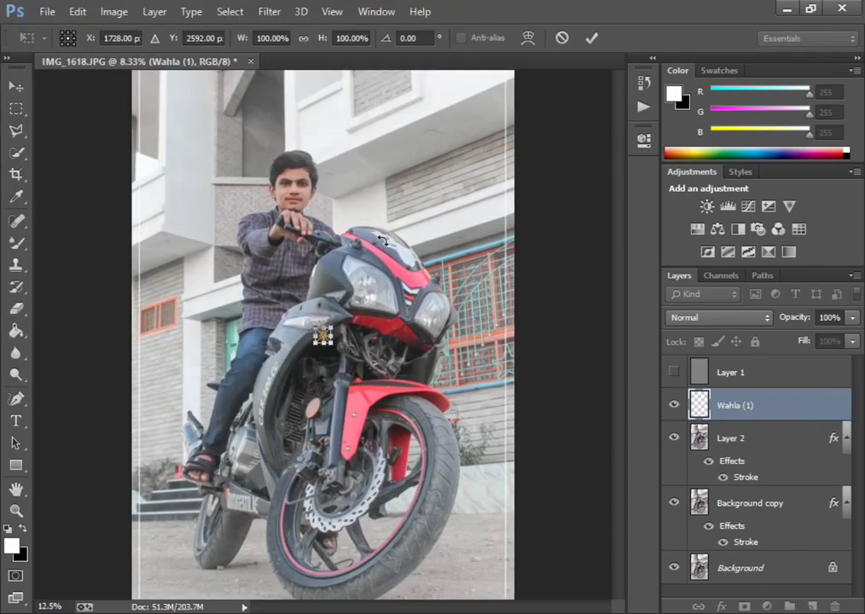
key("ctrl+plus")
key("ctrl+plus")
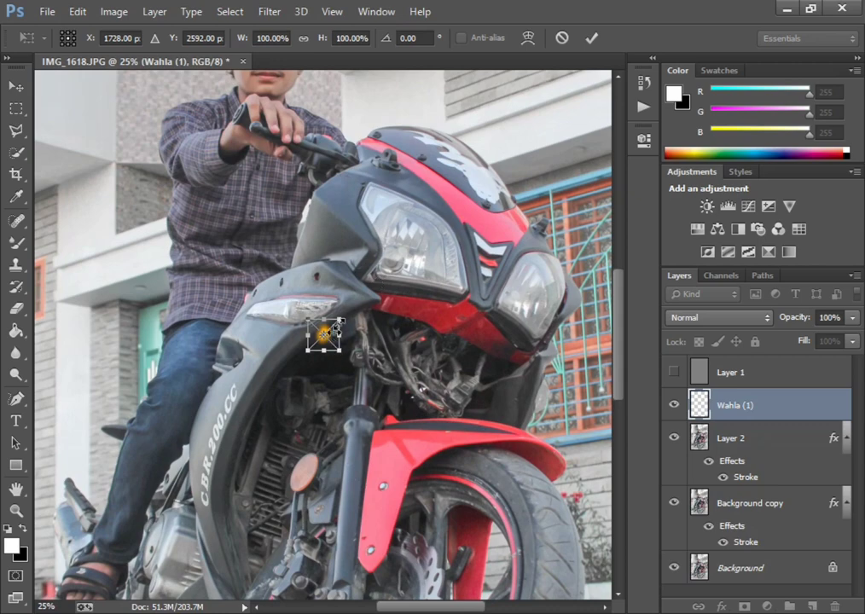
left_click_drag(366, 309, 484, 227)
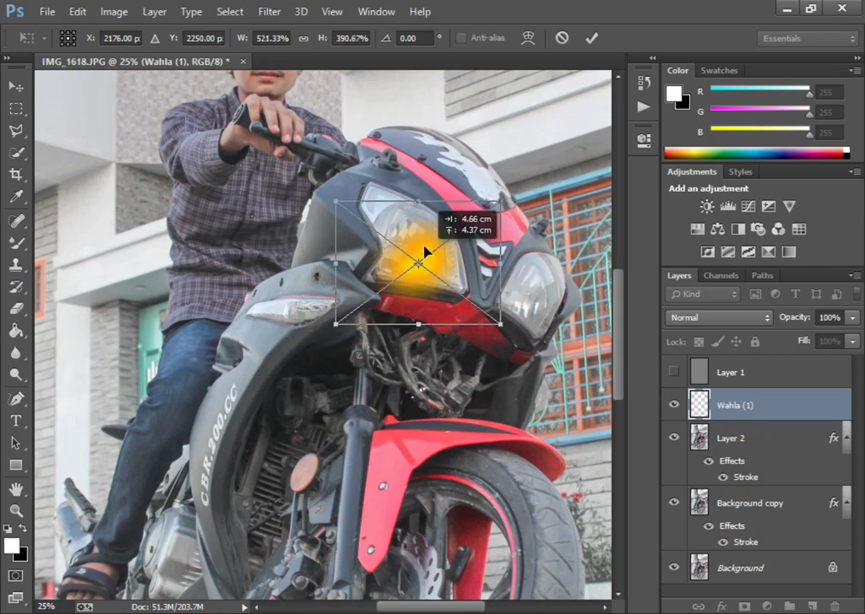
left_click_drag(396, 286, 416, 249)
mouse_move(328, 169)
left_mouse_down()
mouse_move(377, 256)
mouse_move(411, 266)
mouse_move(423, 241)
mouse_move(436, 247)
left_mouse_up()
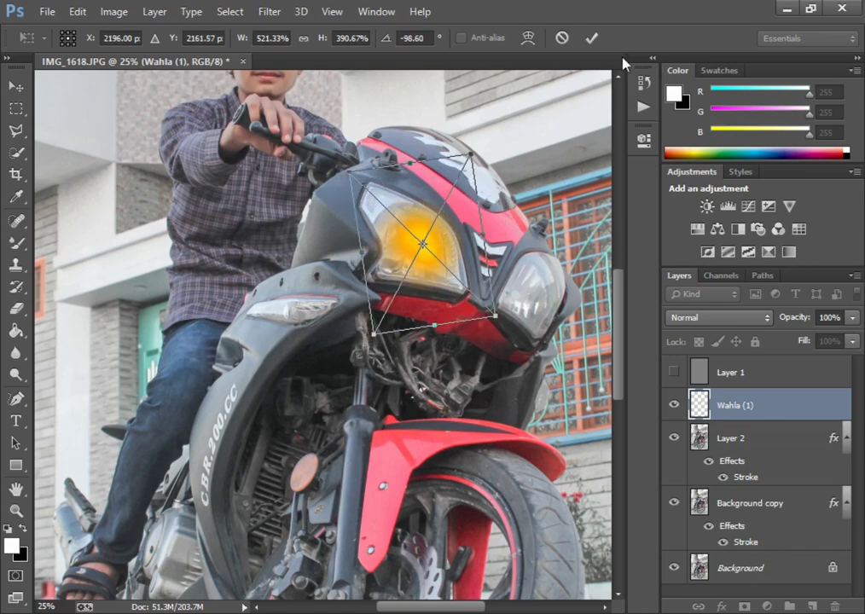
left_click(591, 38)
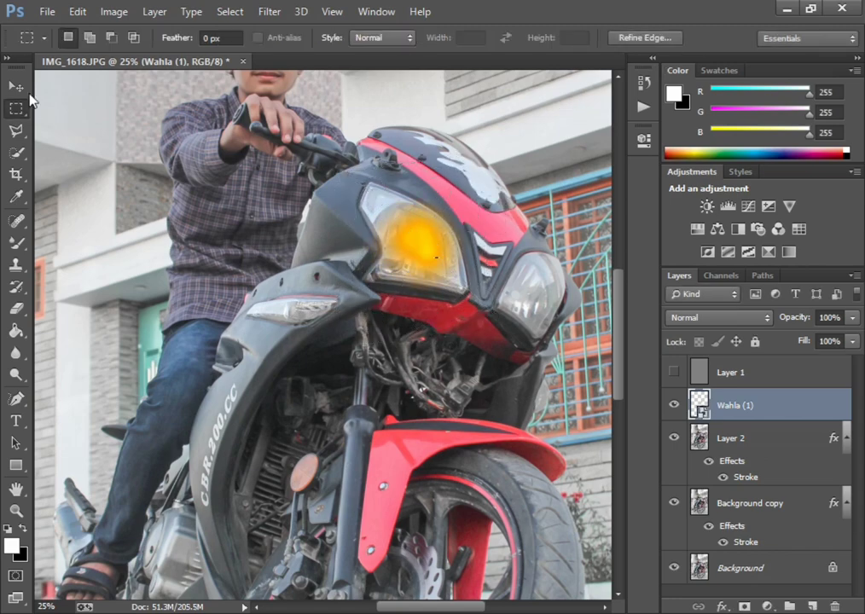
- Nudge the left-headlight glow, drop Wahla (1) opacity to 80%, and zoom out to fit
left_click(16, 86)
mouse_move(448, 248)
left_mouse_down()
mouse_move(418, 253)
mouse_move(444, 248)
left_mouse_up()
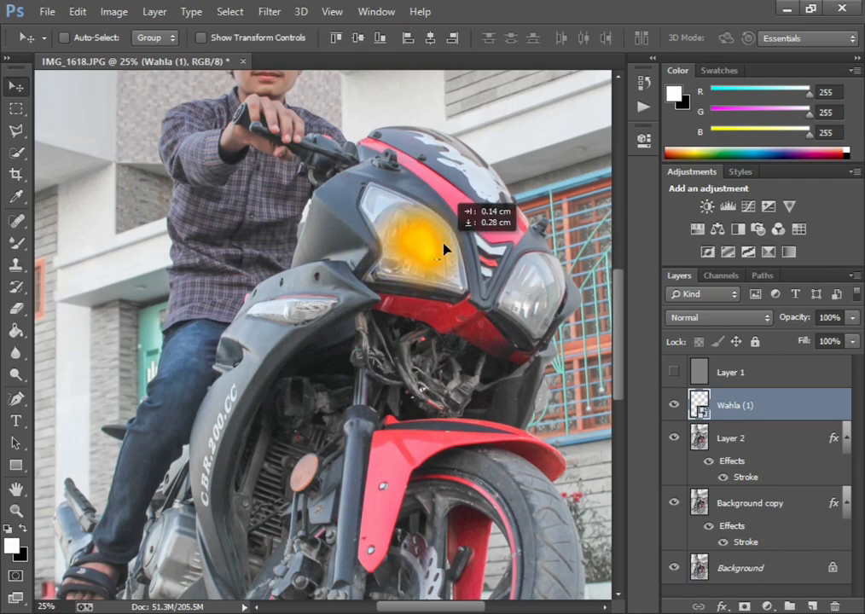
mouse_move(852, 318)
left_mouse_down()
mouse_move(794, 343)
mouse_move(836, 334)
left_mouse_up()
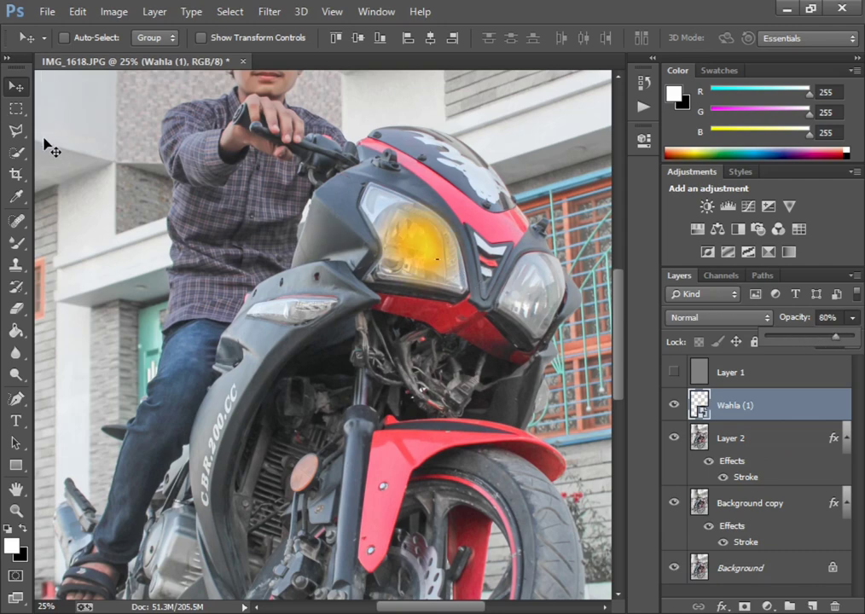
left_click(16, 131)
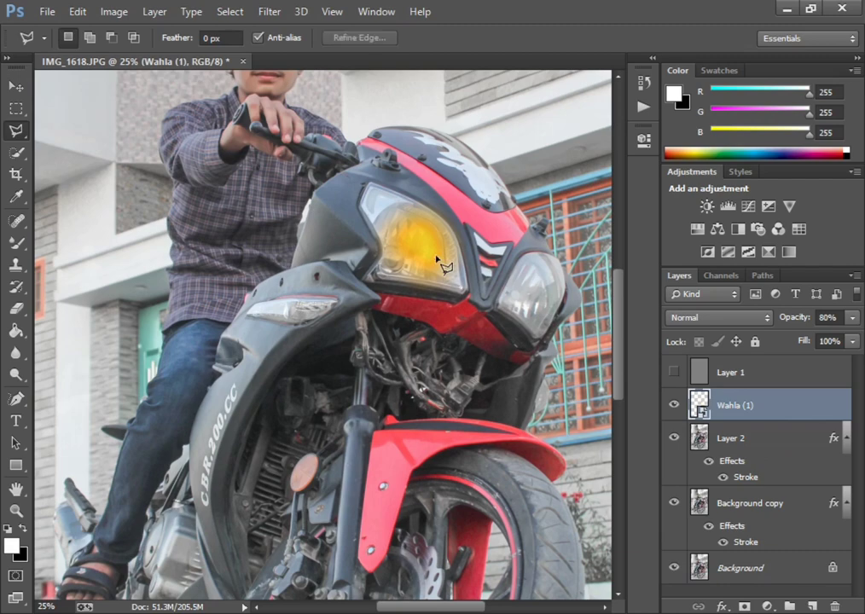
left_click(16, 86)
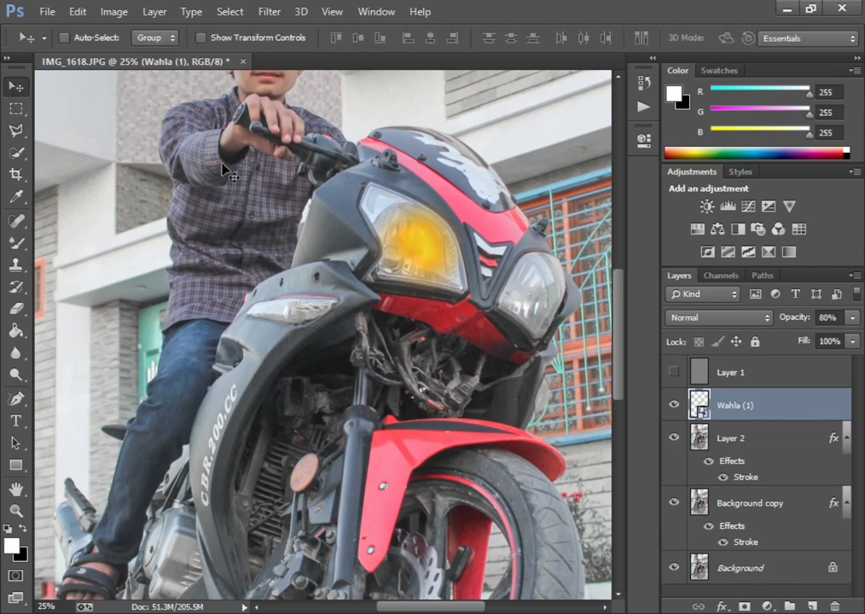
key("ctrl+minus")
key("ctrl+minus")
key("ctrl+minus")
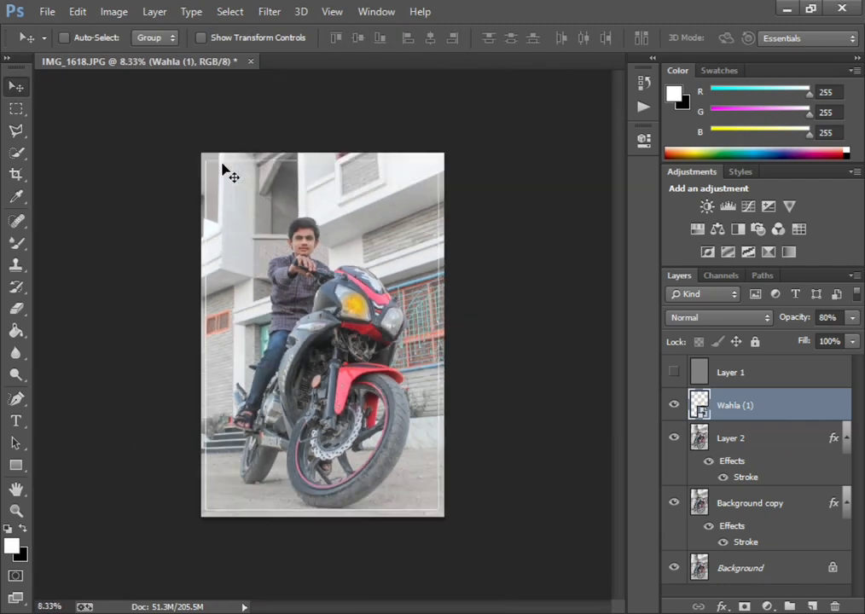
- Place Wahla (1).png as an embedded layer and zoom in on it
left_click(77, 11)
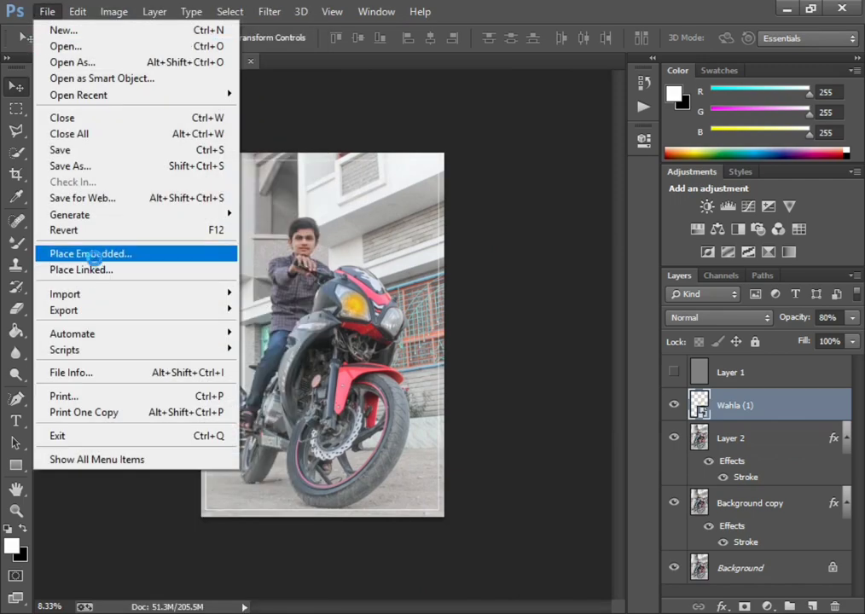
left_click(111, 251)
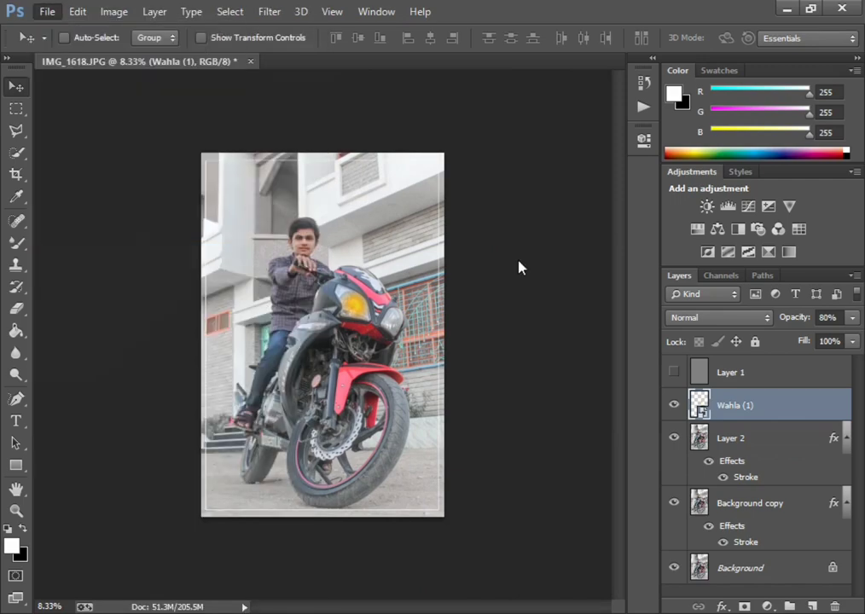
double_click(298, 179)
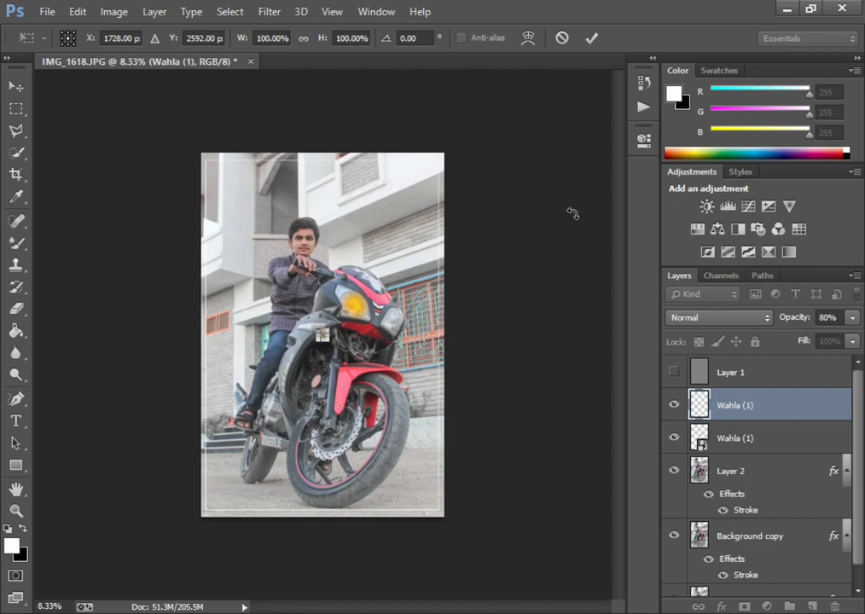
key("ctrl+plus")
key("ctrl+plus")
key("ctrl+plus")
key("ctrl+plus")
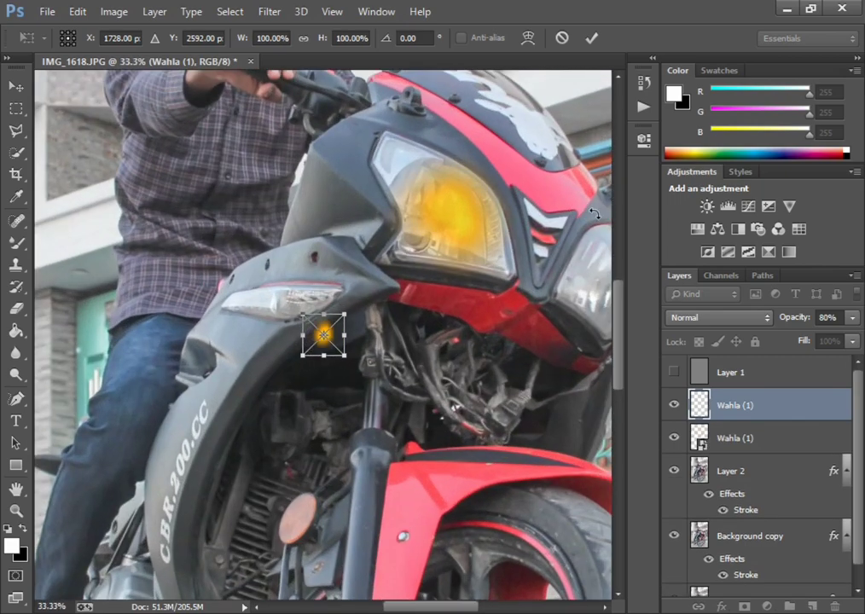
- Move, scale and rotate the new glow onto the right headlight and commit the transform
left_click_drag(461, 607, 468, 564)
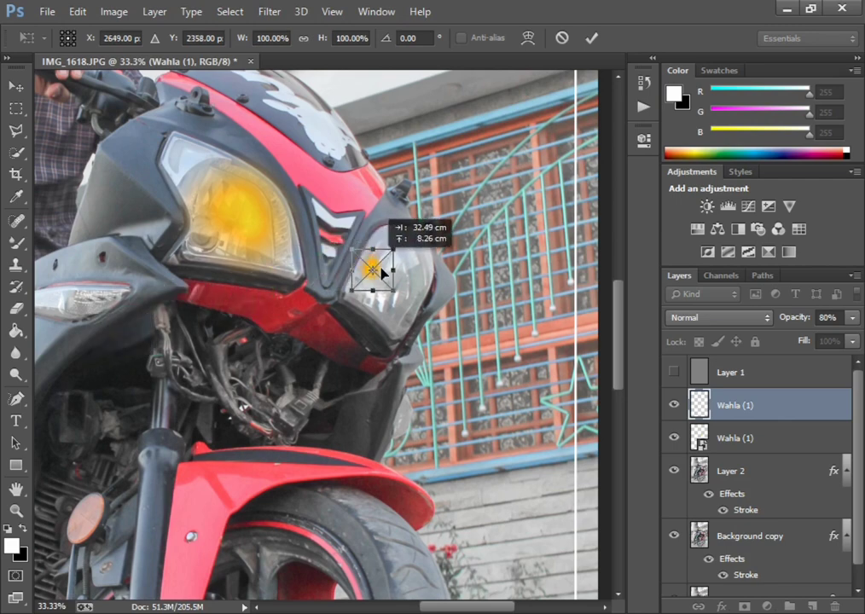
mouse_move(112, 334)
left_mouse_down()
mouse_move(421, 262)
mouse_move(427, 282)
mouse_move(448, 284)
mouse_move(450, 275)
left_mouse_up()
mouse_move(390, 229)
left_mouse_down()
mouse_move(380, 212)
mouse_move(401, 173)
mouse_move(382, 179)
mouse_move(411, 222)
mouse_move(423, 265)
left_mouse_up()
mouse_move(478, 234)
left_mouse_down()
mouse_move(490, 209)
mouse_move(442, 256)
left_mouse_up()
mouse_move(477, 217)
left_mouse_down()
mouse_move(490, 189)
mouse_move(482, 200)
left_mouse_up()
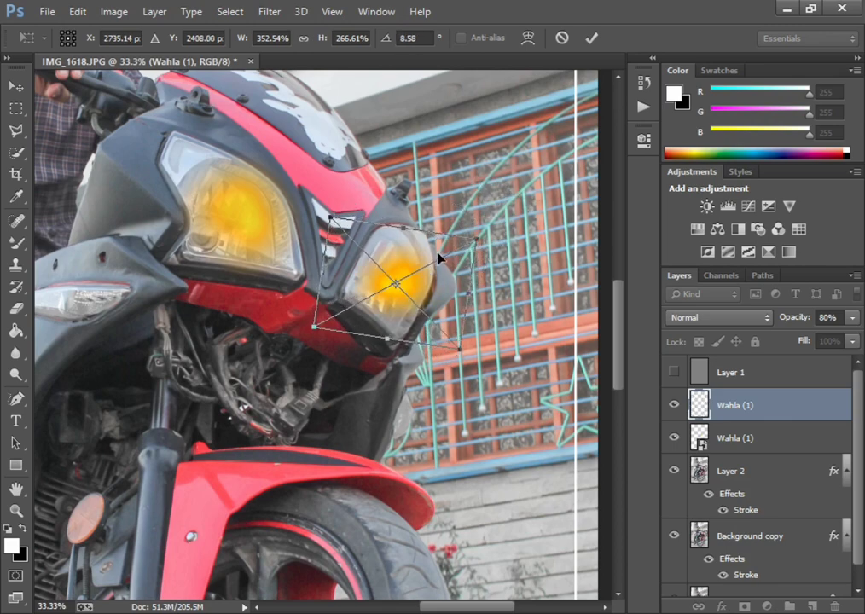
mouse_move(444, 247)
left_mouse_down()
mouse_move(437, 254)
mouse_move(491, 210)
mouse_move(499, 192)
left_mouse_up()
left_click_drag(441, 257, 437, 265)
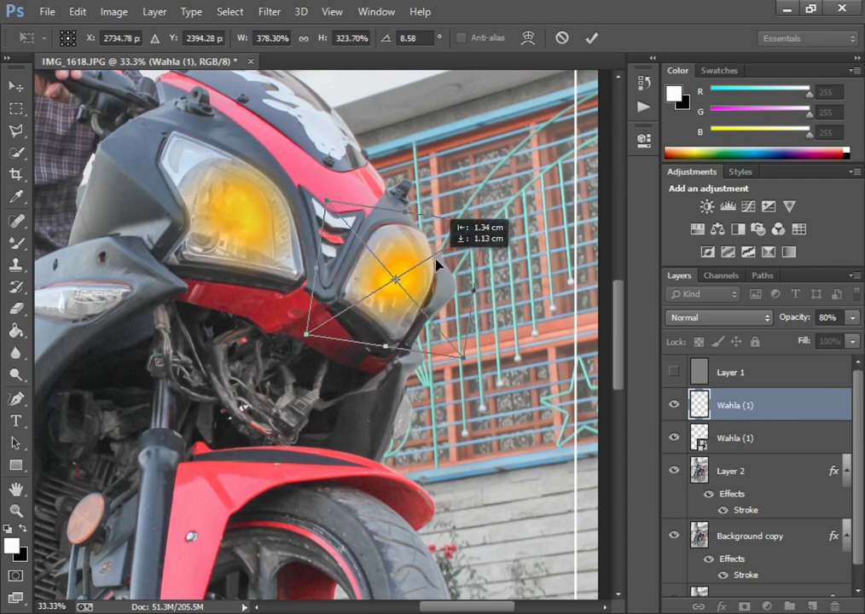
left_click(591, 37)
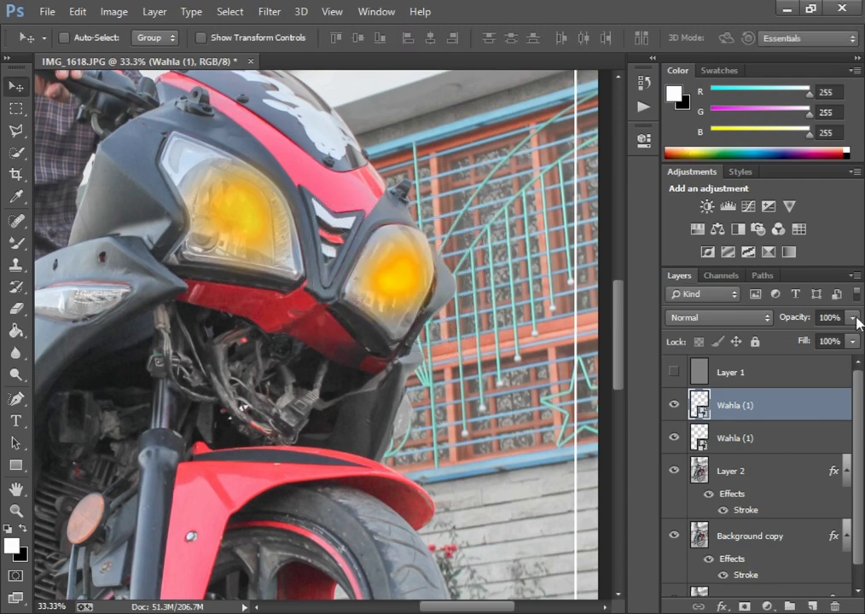
- Set the right-headlight glow layer to 80% opacity and zoom out to the full photo
left_click(850, 317)
mouse_move(824, 347)
left_mouse_down()
mouse_move(827, 337)
mouse_move(838, 341)
left_mouse_up()
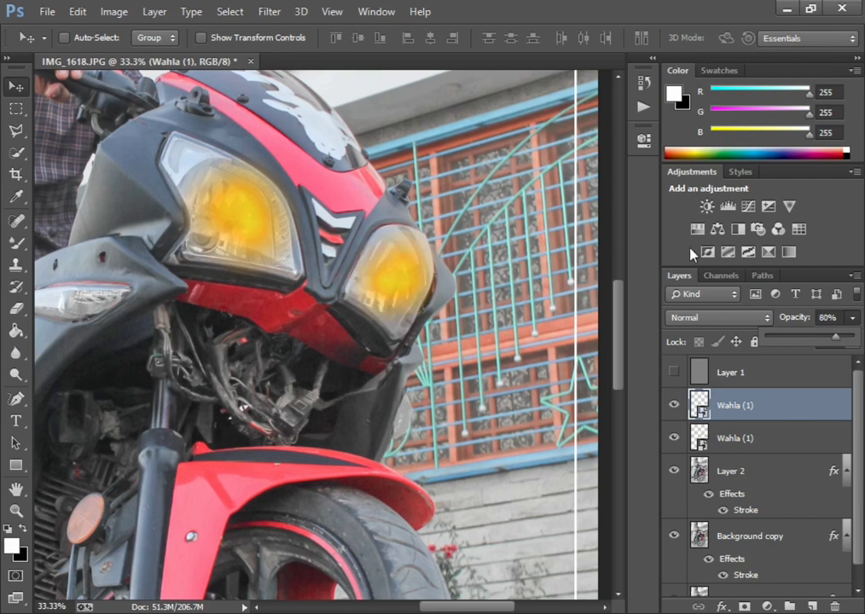
key("ctrl+minus")
key("ctrl+minus")
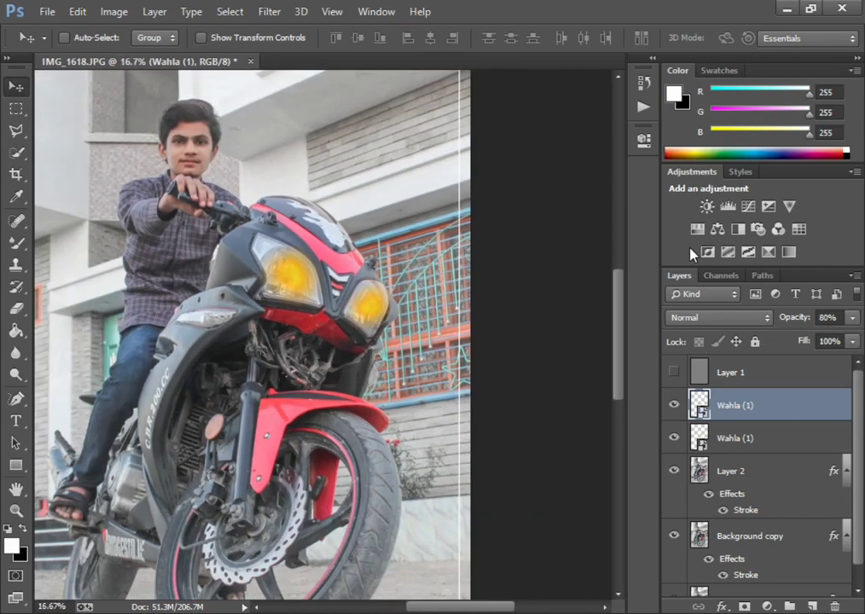
key("ctrl+minus")
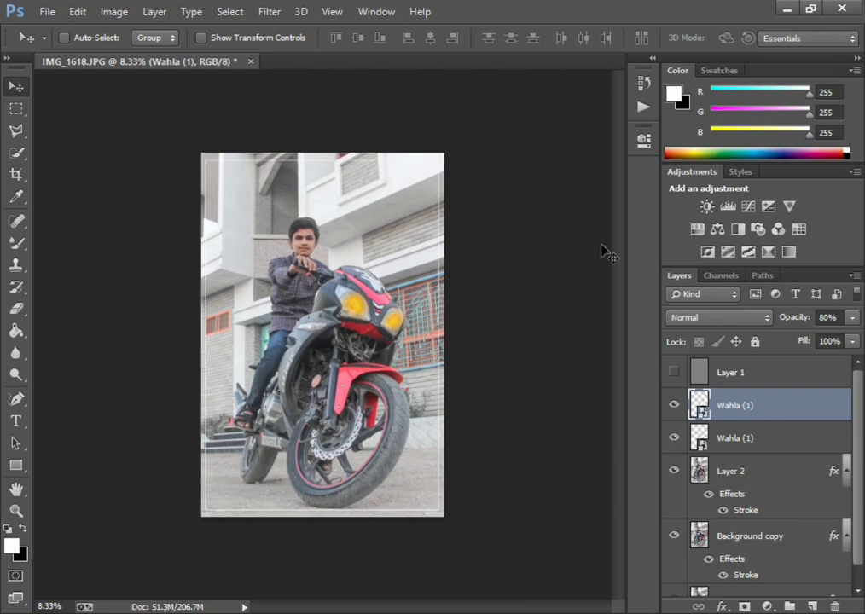
- Place the whisper word-wall image, scale it wider than the canvas, and move it to the bottom
left_click(48, 11)
left_click(47, 11)
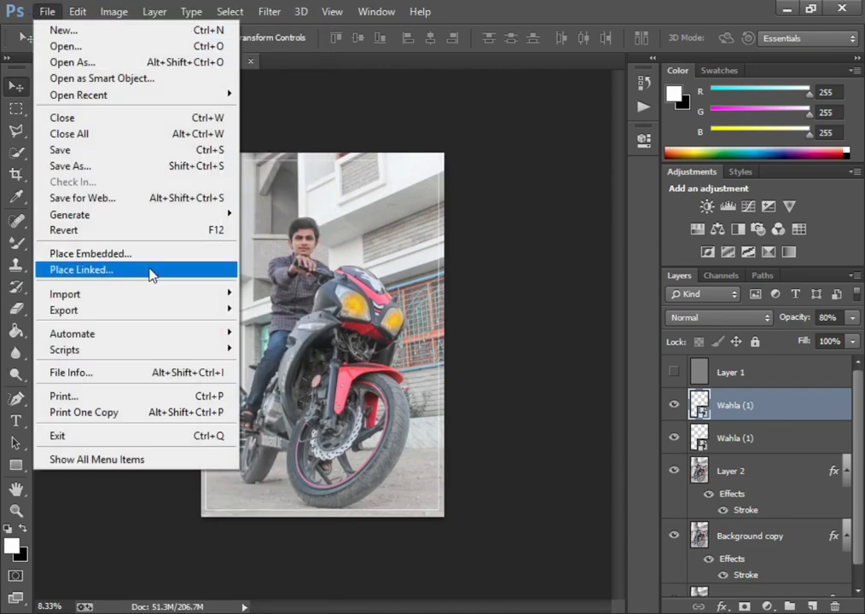
left_click(148, 254)
left_click(204, 162)
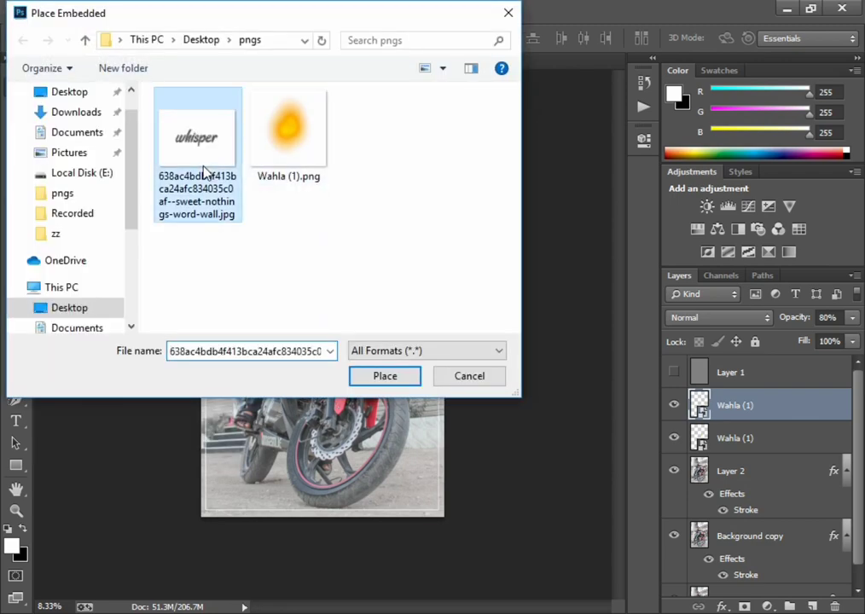
left_click(384, 375)
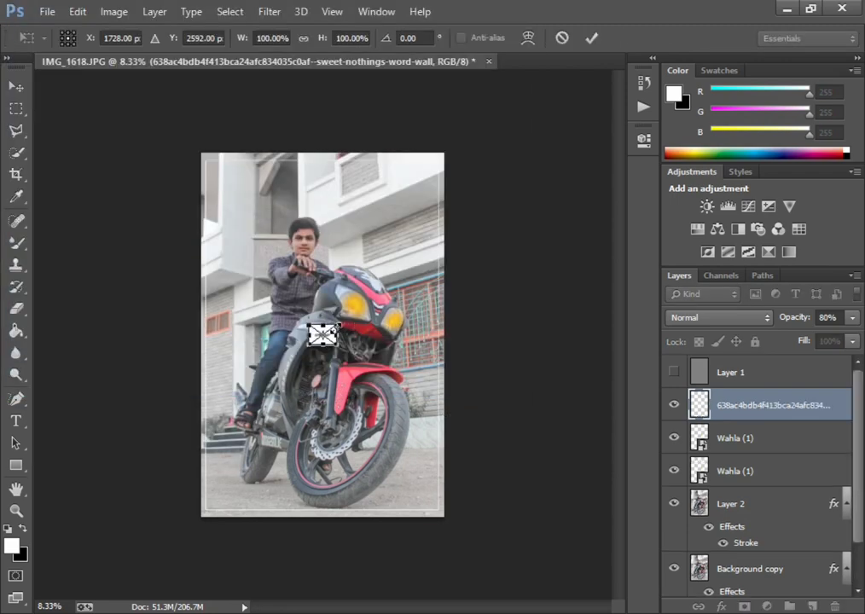
left_click_drag(337, 325, 492, 289)
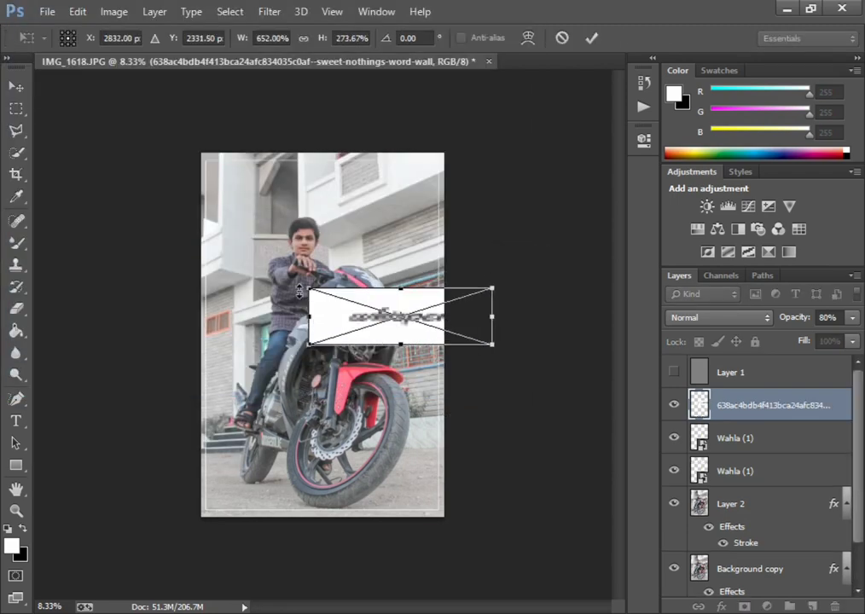
left_click_drag(299, 290, 125, 182)
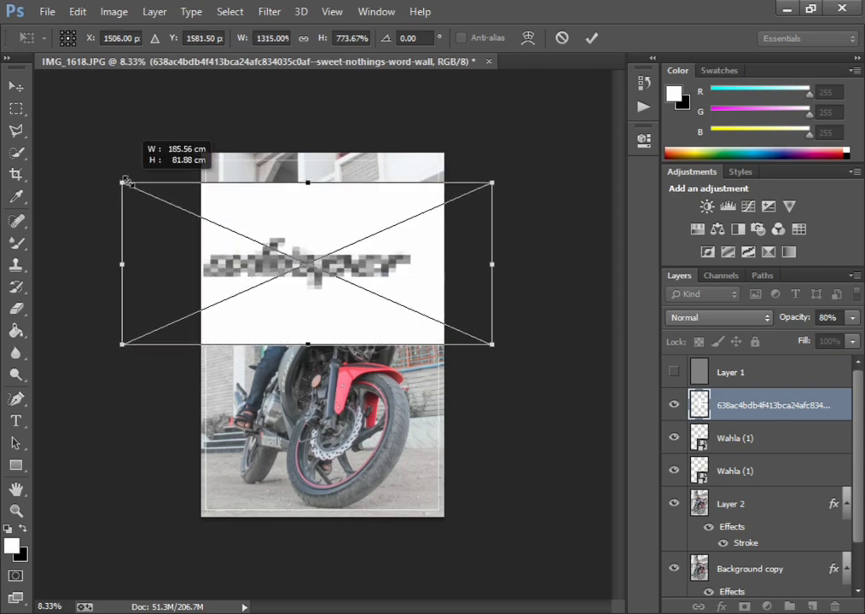
left_click_drag(311, 260, 335, 471)
- Commit the whisper layer, set its blend mode to Linear Burn, and nudge it slightly right
left_click(595, 51)
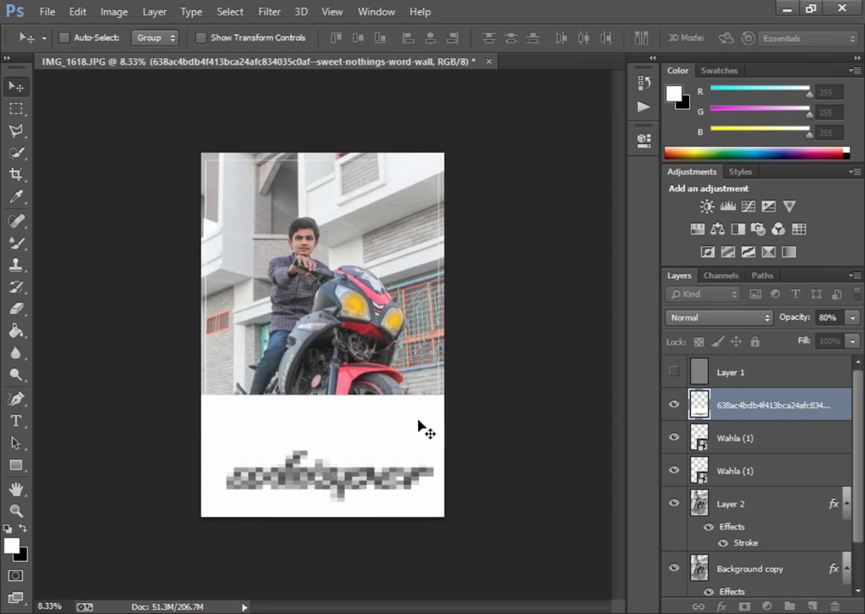
left_click(721, 317)
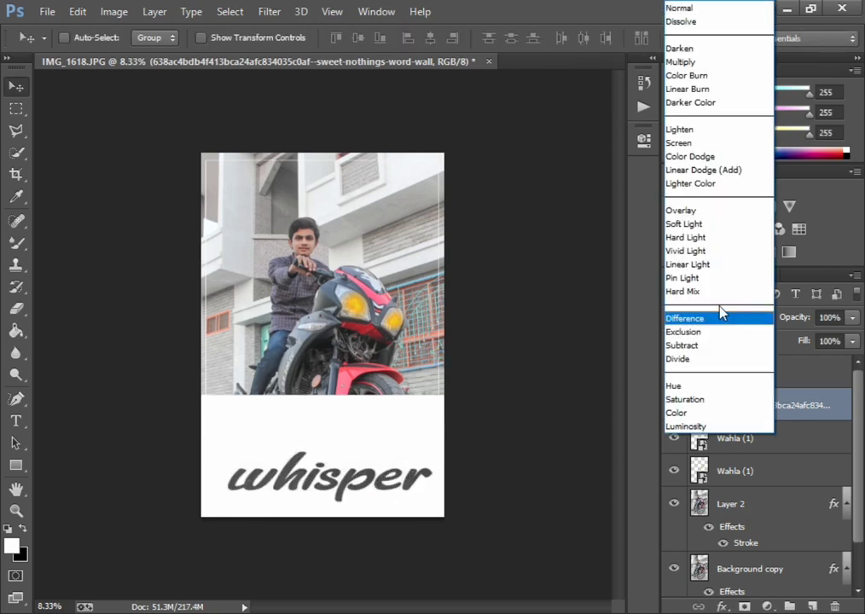
left_click(695, 265)
scroll(719, 318, "up", 2)
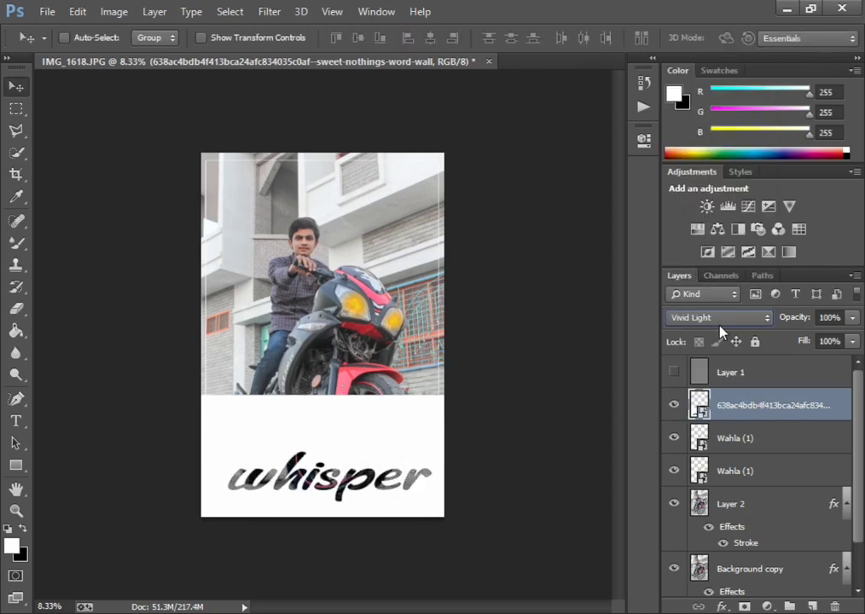
scroll(719, 317, "up", 2)
scroll(720, 317, "up", 1)
scroll(719, 328, "up", 1)
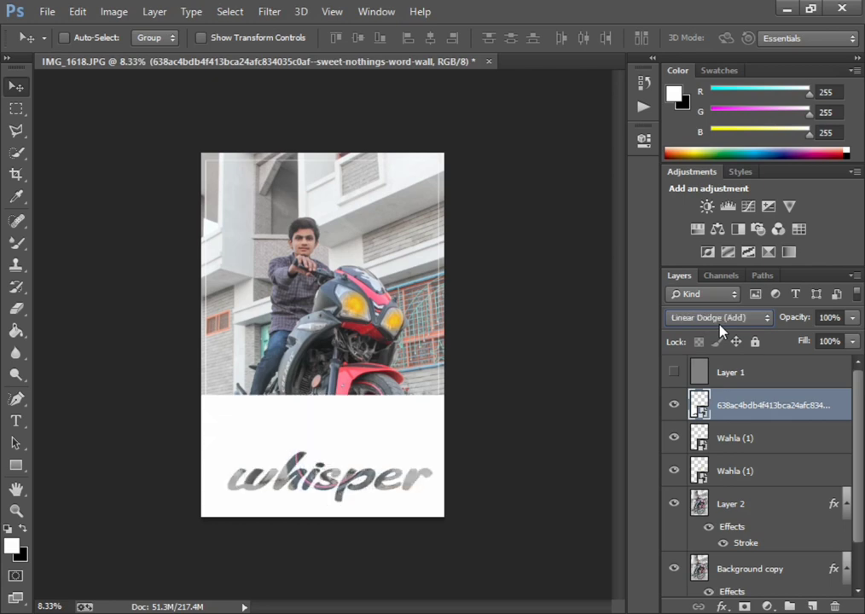
scroll(719, 327, "up", 2)
scroll(719, 328, "up", 1)
scroll(719, 327, "up", 1)
scroll(719, 327, "up", 1)
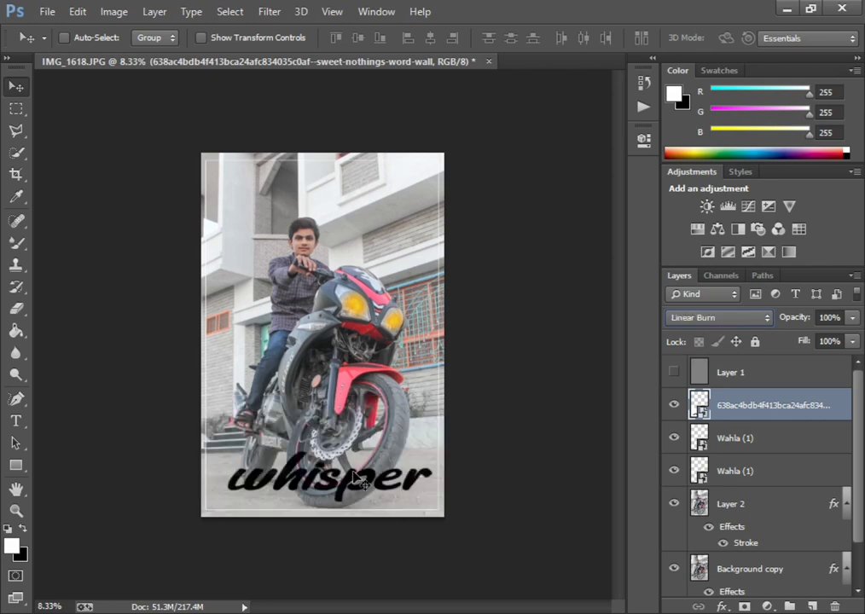
mouse_move(318, 479)
left_mouse_down()
mouse_move(327, 477)
mouse_move(311, 475)
left_mouse_up()
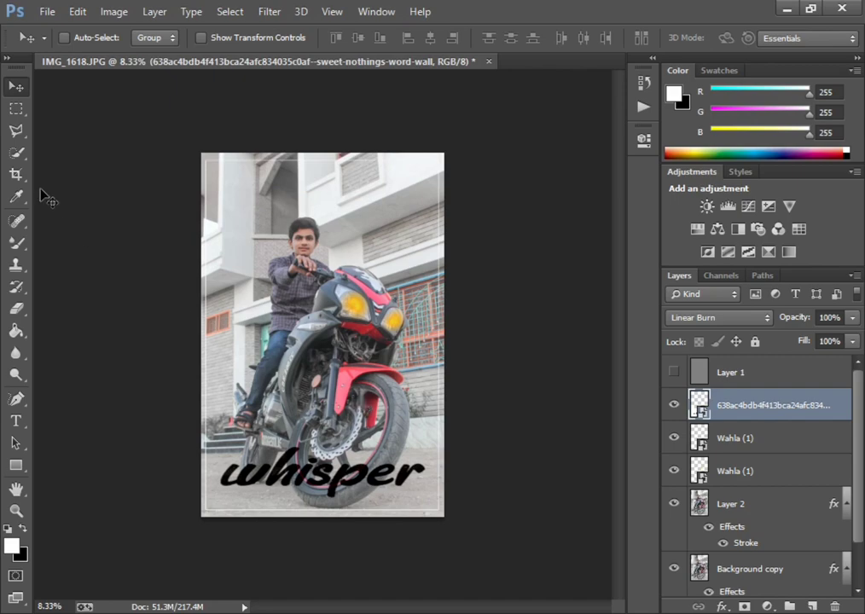
- Crop with the frame stretched past the photo's top and bottom, filling the added canvas white
key("c")
left_click_drag(191, 151, 197, 143)
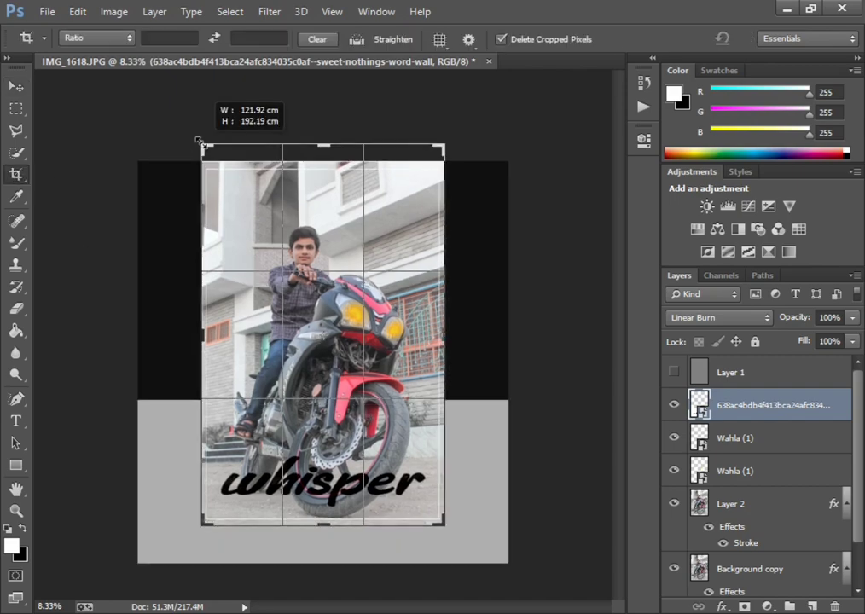
left_click(25, 529)
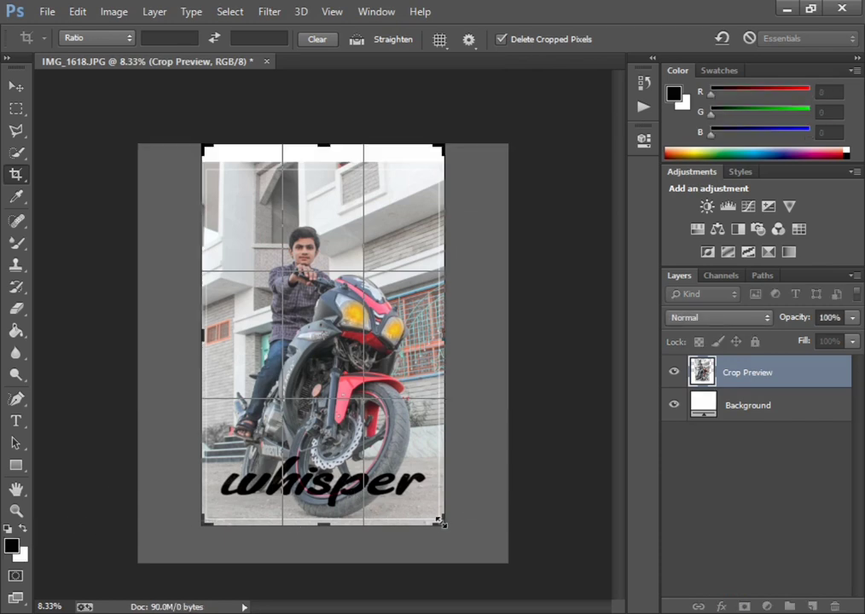
left_click_drag(441, 522, 437, 536)
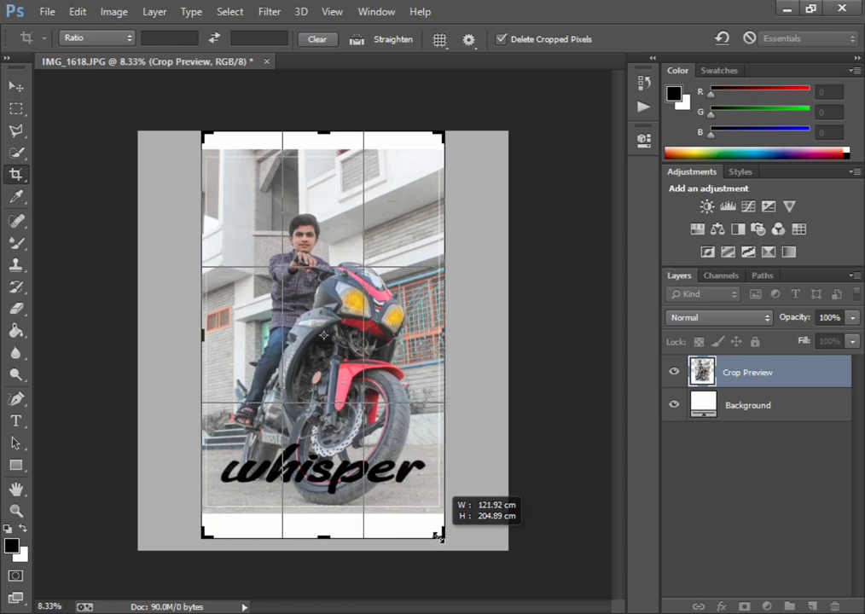
left_click_drag(438, 536, 438, 531)
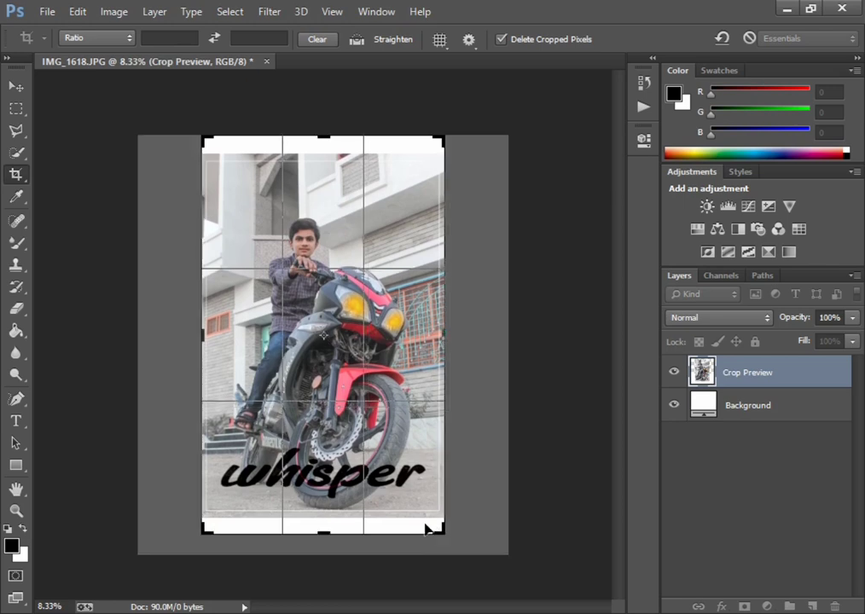
left_click(17, 86)
left_click(440, 247)
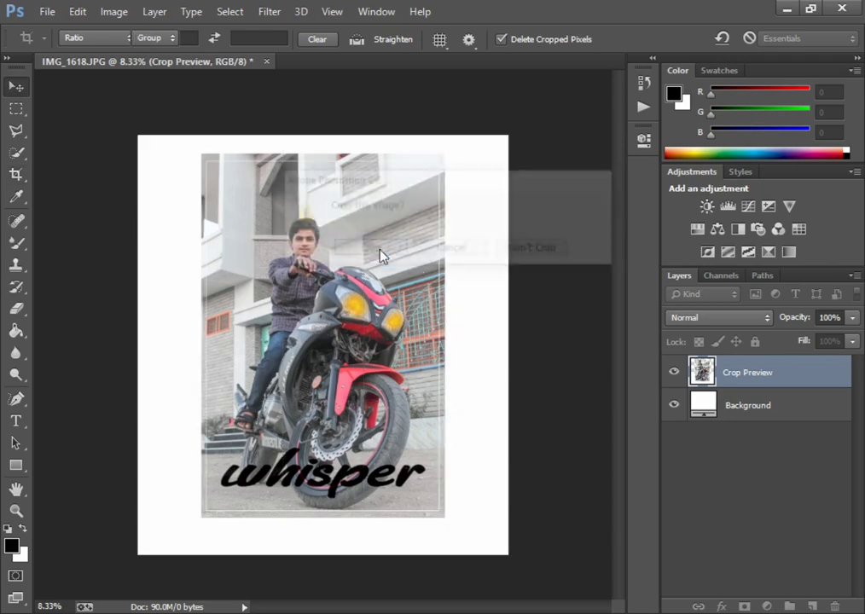